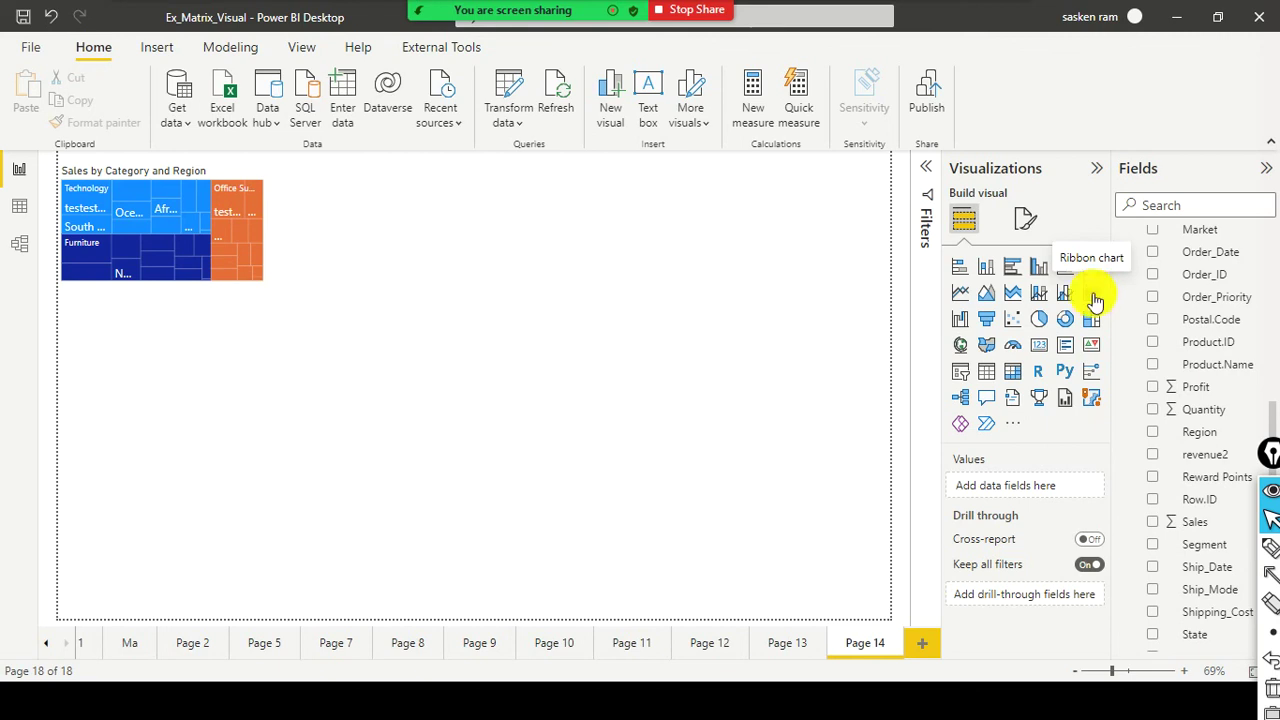
Insert a ribbon chart on the blank area of Page 14, enlarge it and position it near the page's upper middle.
{"action": "left_click", "coordinate": [1093, 294]}
{"action": "left_click_drag", "start_coordinate": [258, 378], "coordinate": [712, 262]}
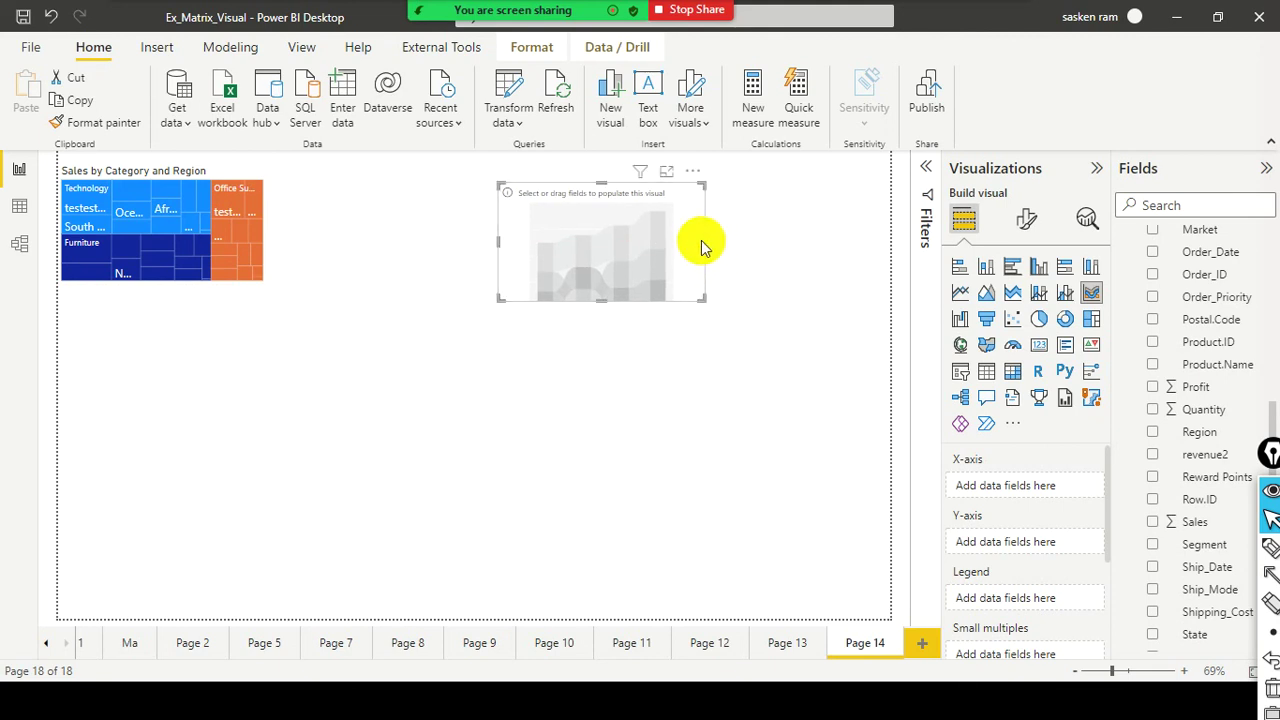
{"action": "left_click_drag", "start_coordinate": [705, 241], "coordinate": [790, 240]}
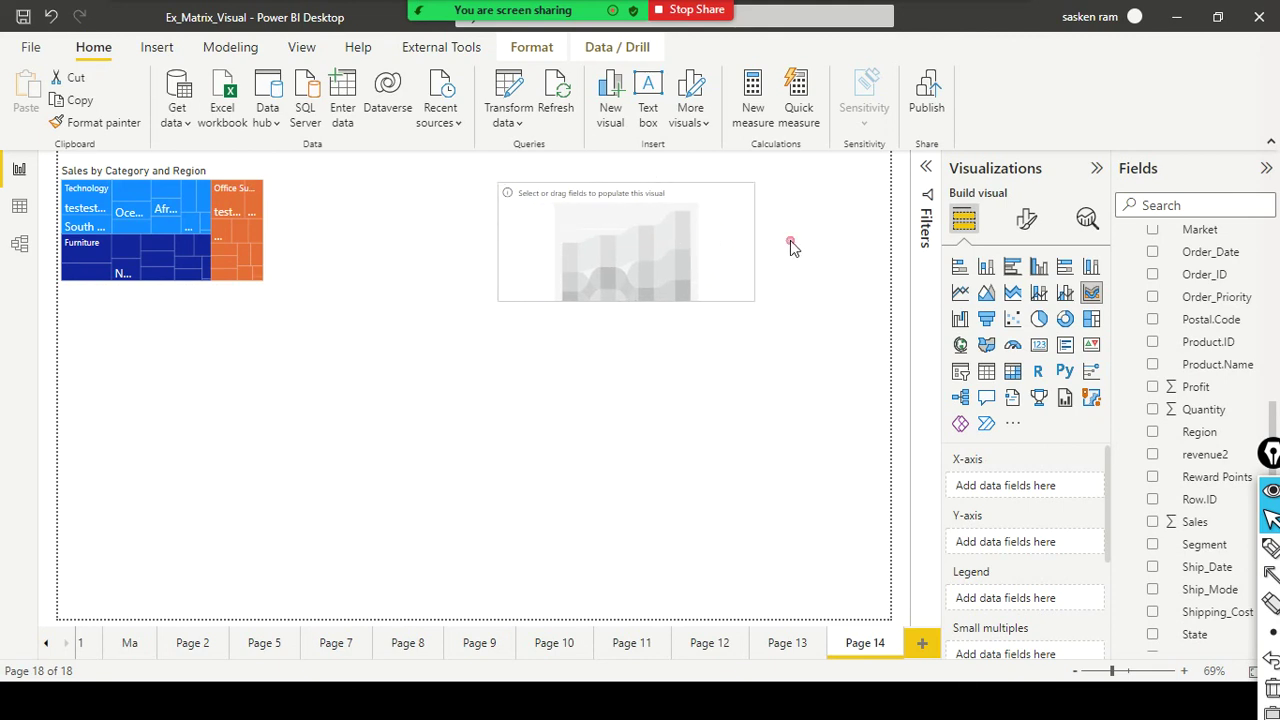
{"action": "left_click_drag", "start_coordinate": [645, 360], "coordinate": [646, 391]}
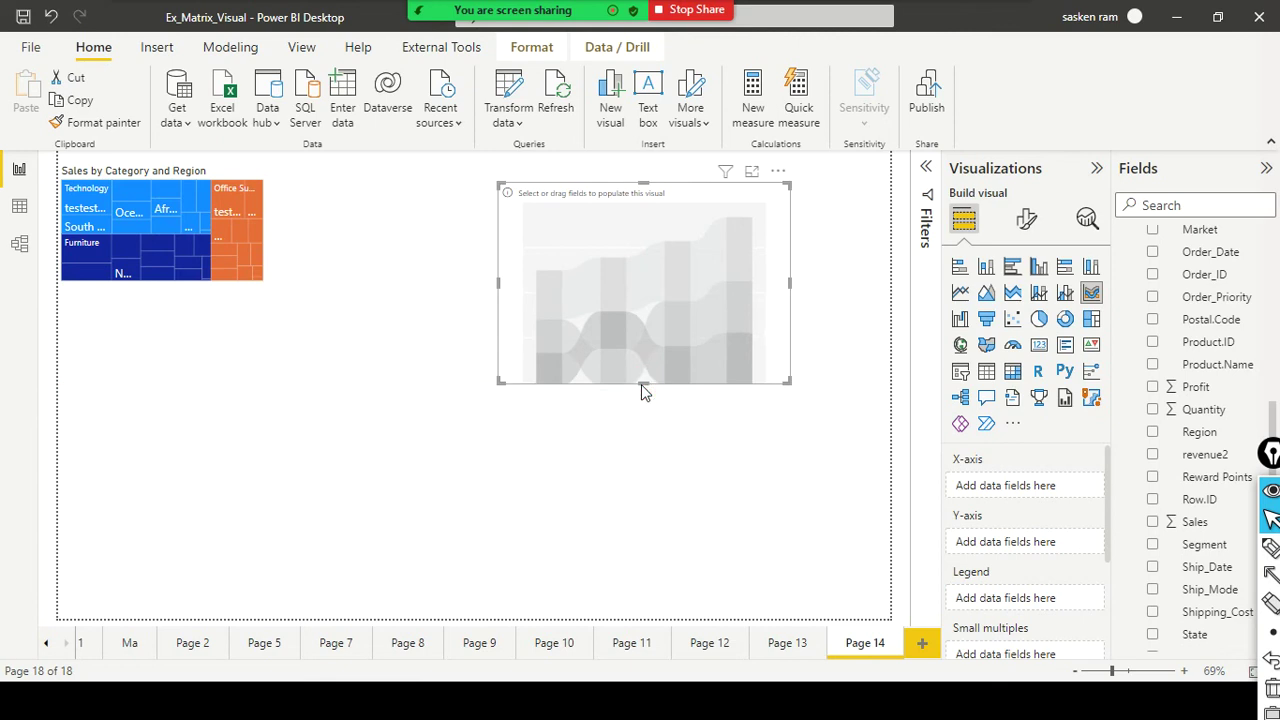
{"action": "left_click_drag", "start_coordinate": [760, 334], "coordinate": [677, 354]}
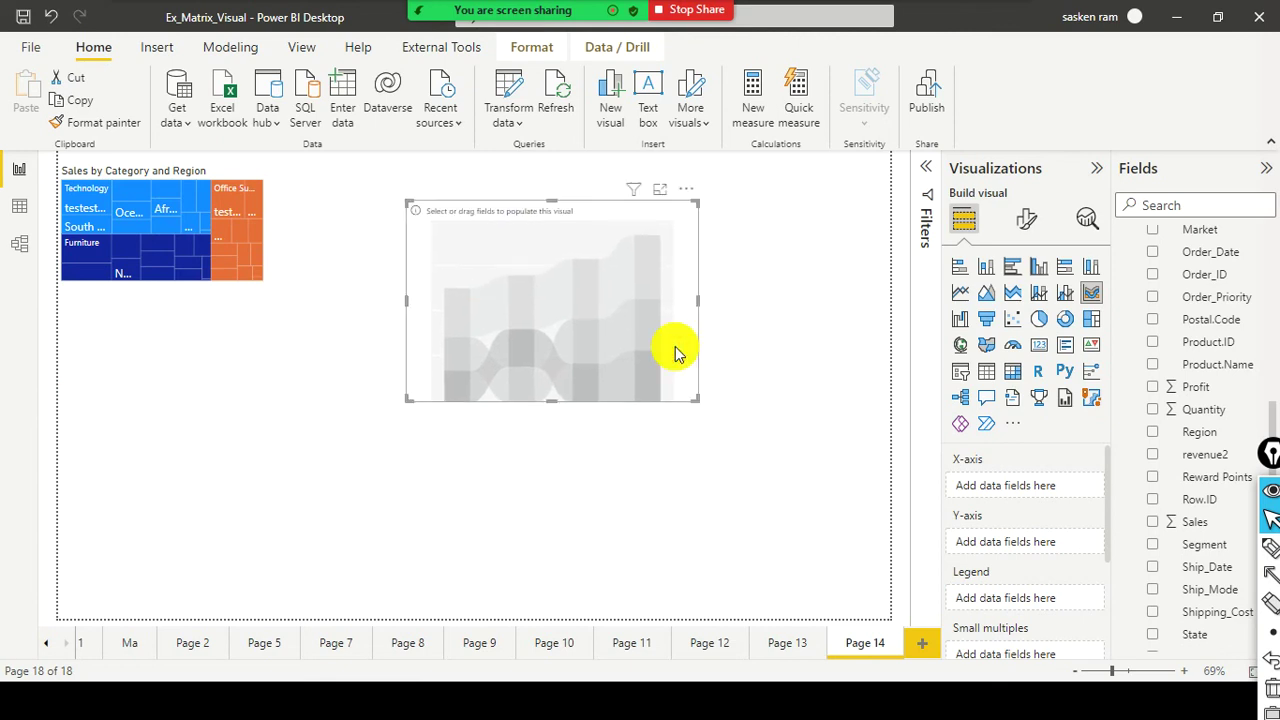
Assign Category from sales_w04 to the ribbon chart's X-axis and Sales to its Y-axis.
{"action": "scroll", "coordinate": [1215, 370], "scroll_direction": "up", "scroll_amount": 5}
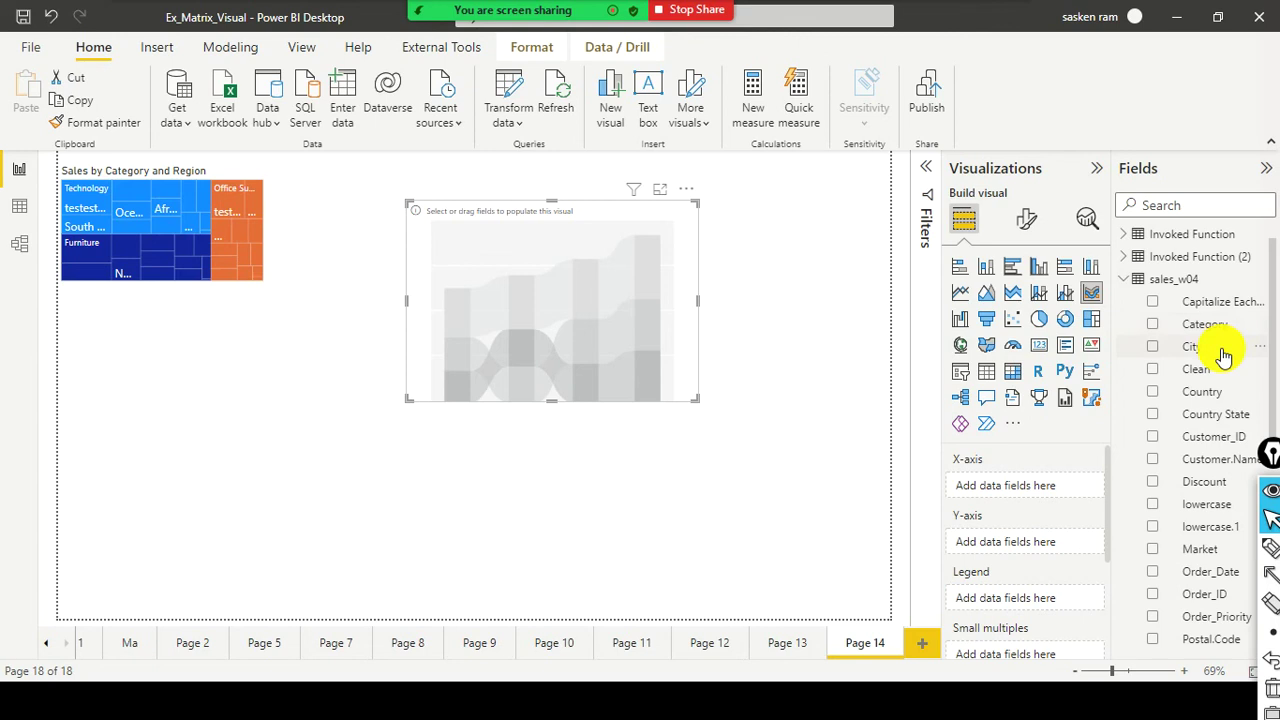
{"action": "left_click_drag", "start_coordinate": [1043, 472], "coordinate": [1008, 488]}
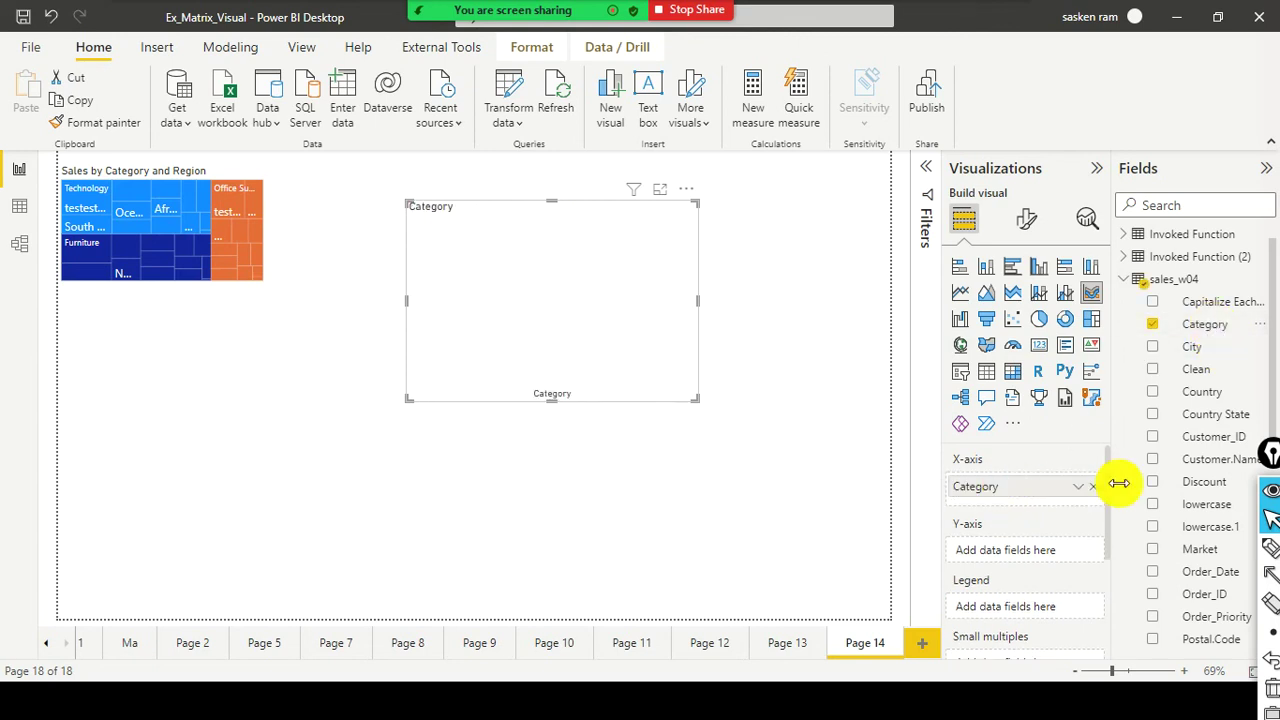
{"action": "scroll", "coordinate": [1171, 486], "scroll_direction": "down", "scroll_amount": 5}
{"action": "scroll", "coordinate": [1190, 580], "scroll_direction": "down", "scroll_amount": 1}
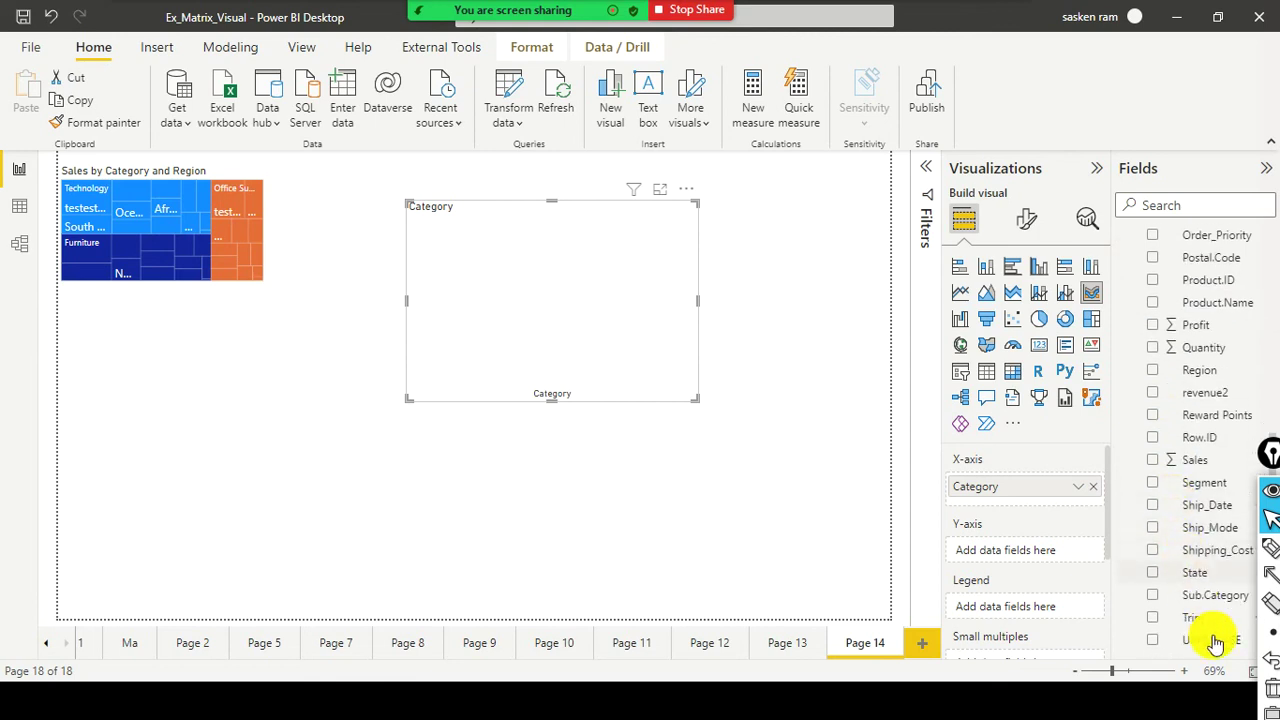
{"action": "left_click_drag", "start_coordinate": [1195, 461], "coordinate": [1030, 553]}
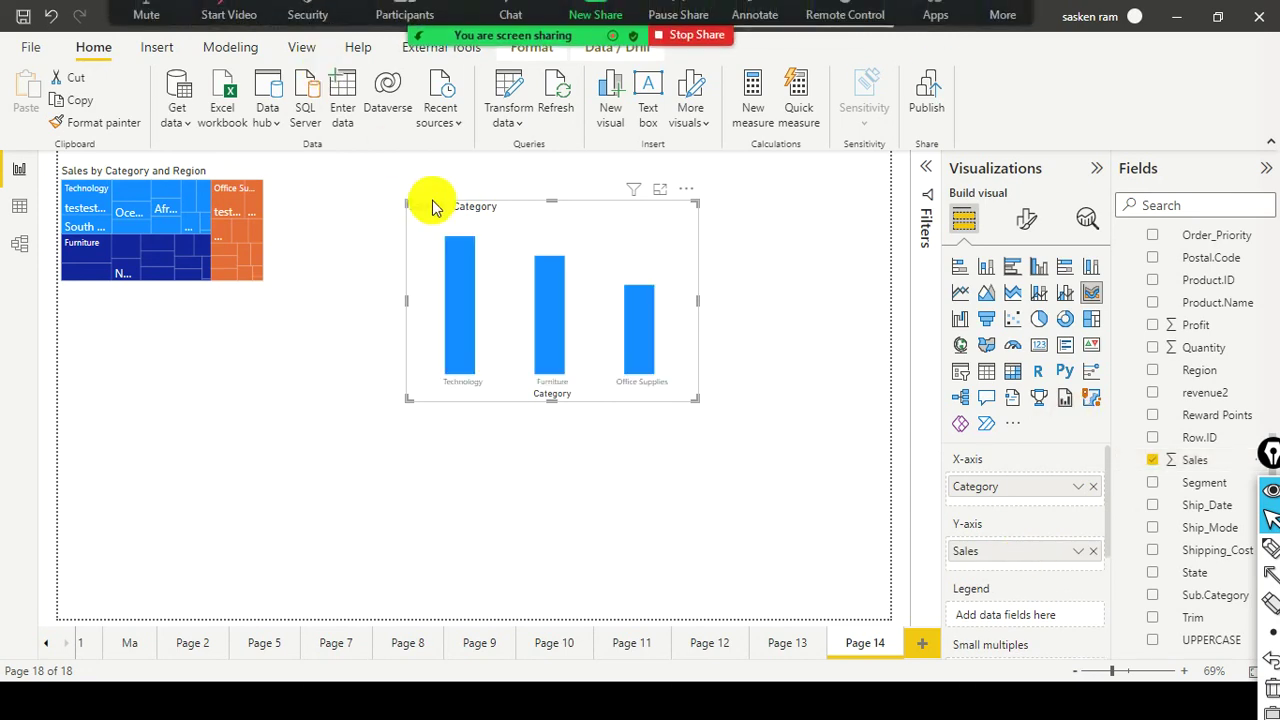
Add the Region field from sales_w04 as the ribbon chart's legend.
{"action": "scroll", "coordinate": [1250, 318], "scroll_direction": "up", "scroll_amount": 6}
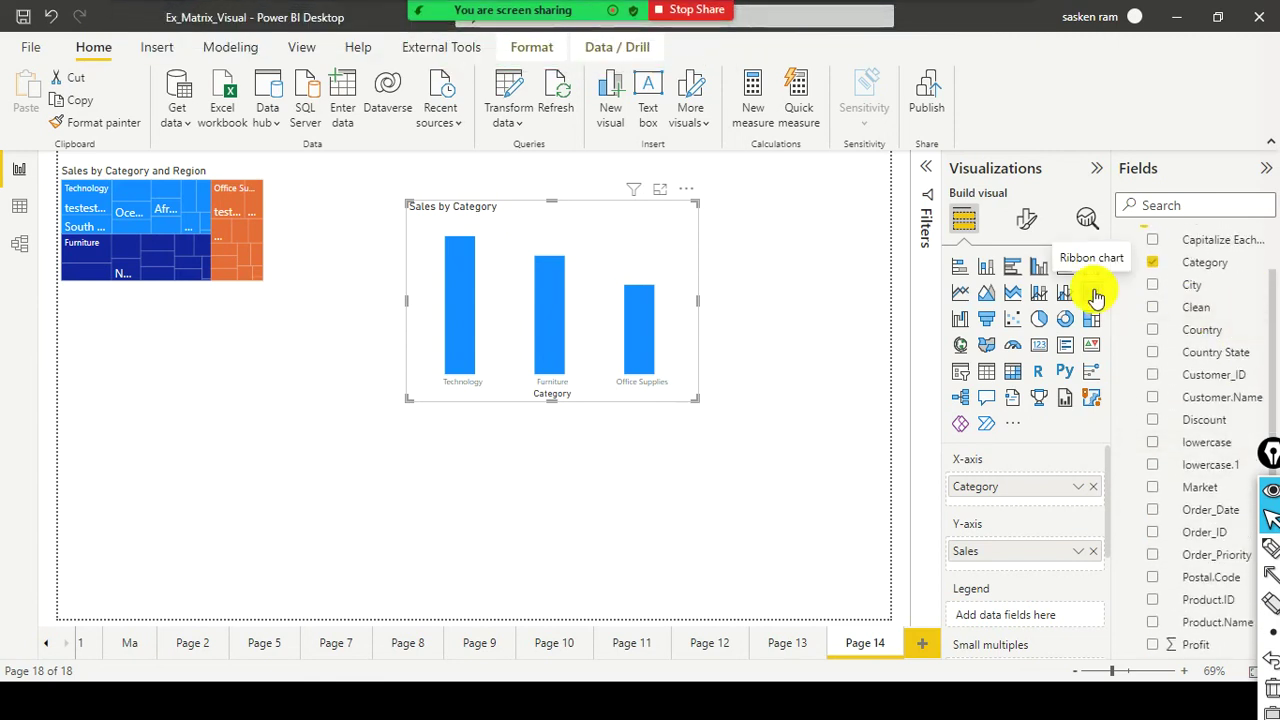
{"action": "scroll", "coordinate": [1050, 485], "scroll_direction": "down", "scroll_amount": 2}
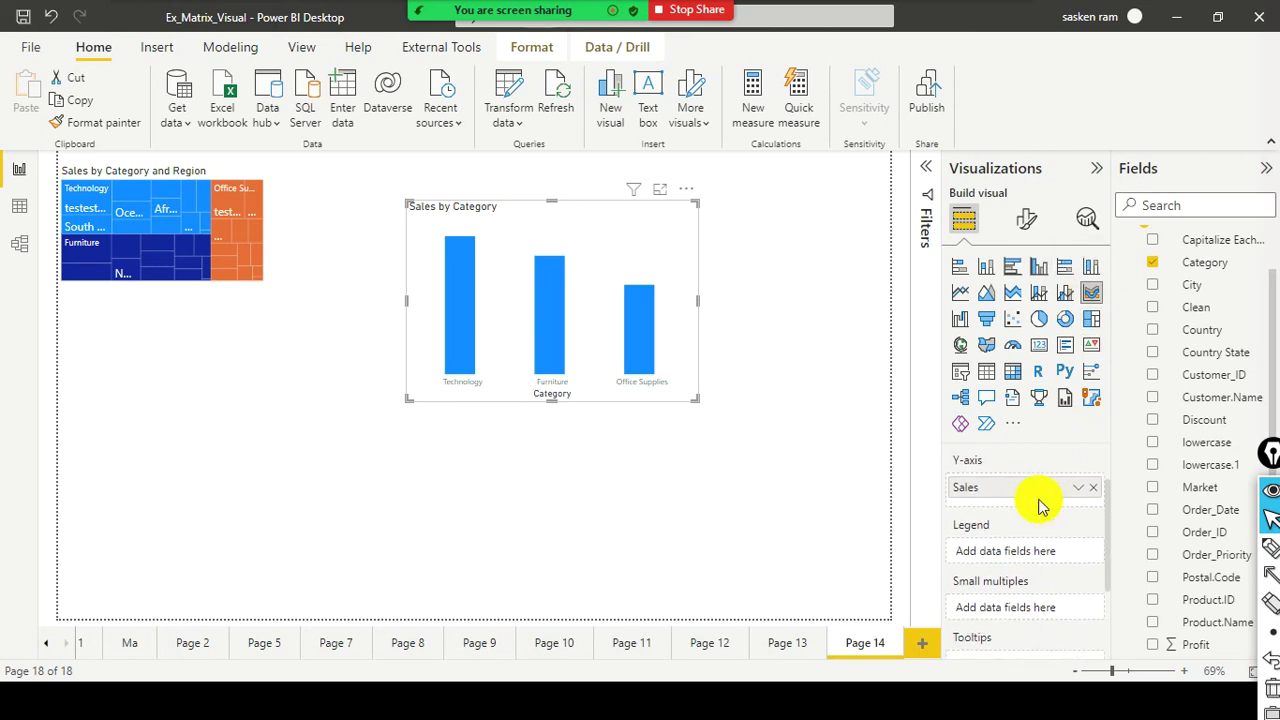
{"action": "scroll", "coordinate": [1033, 485], "scroll_direction": "up", "scroll_amount": 2}
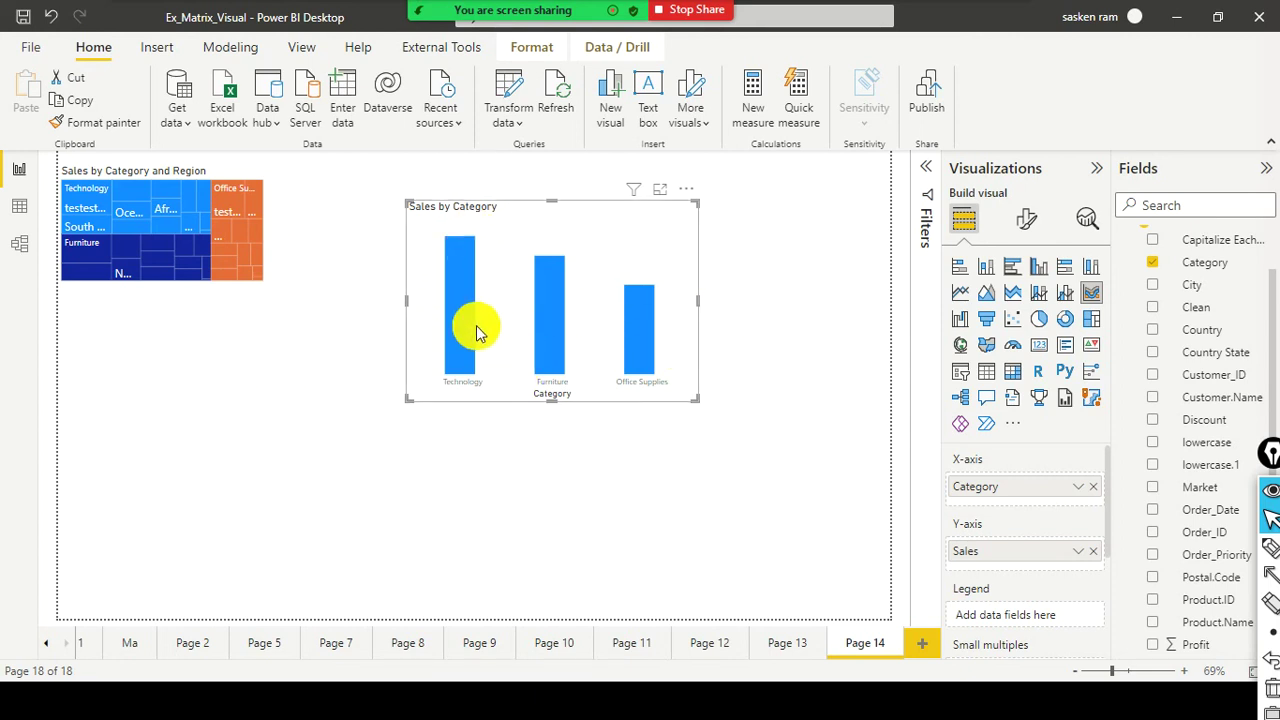
{"action": "mouse_move", "coordinate": [475, 257]}
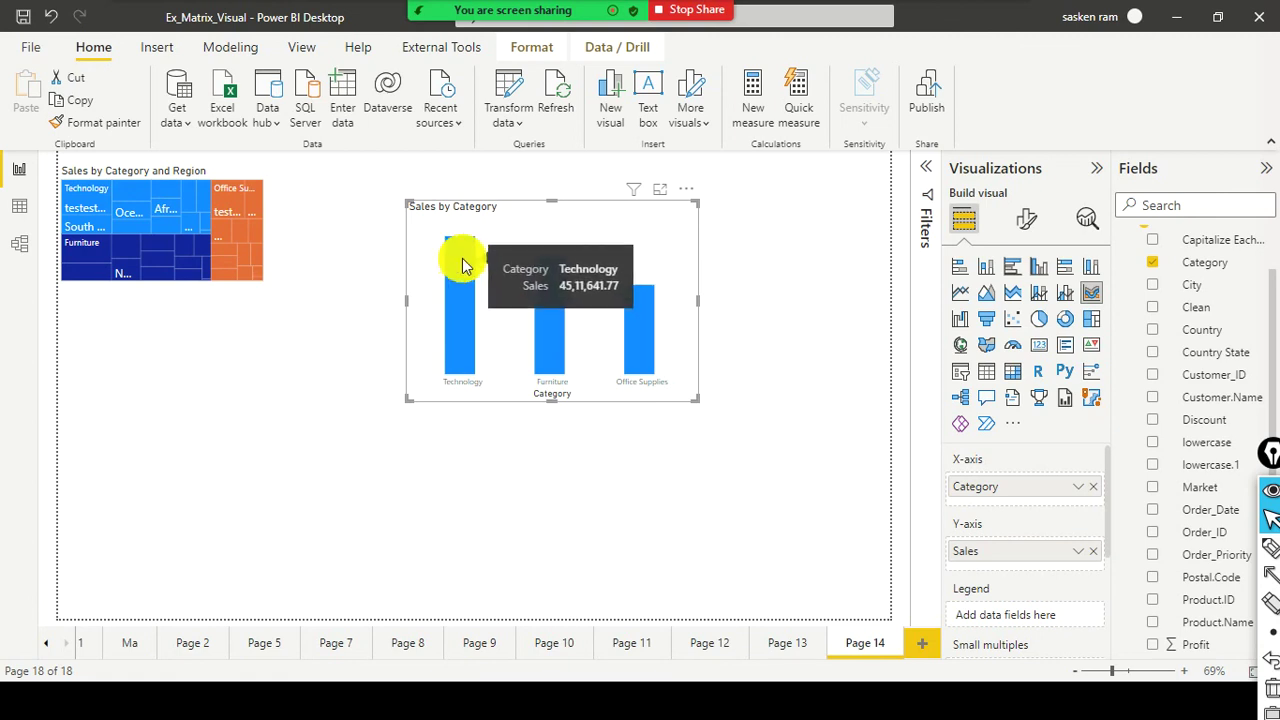
{"action": "mouse_move", "coordinate": [645, 320]}
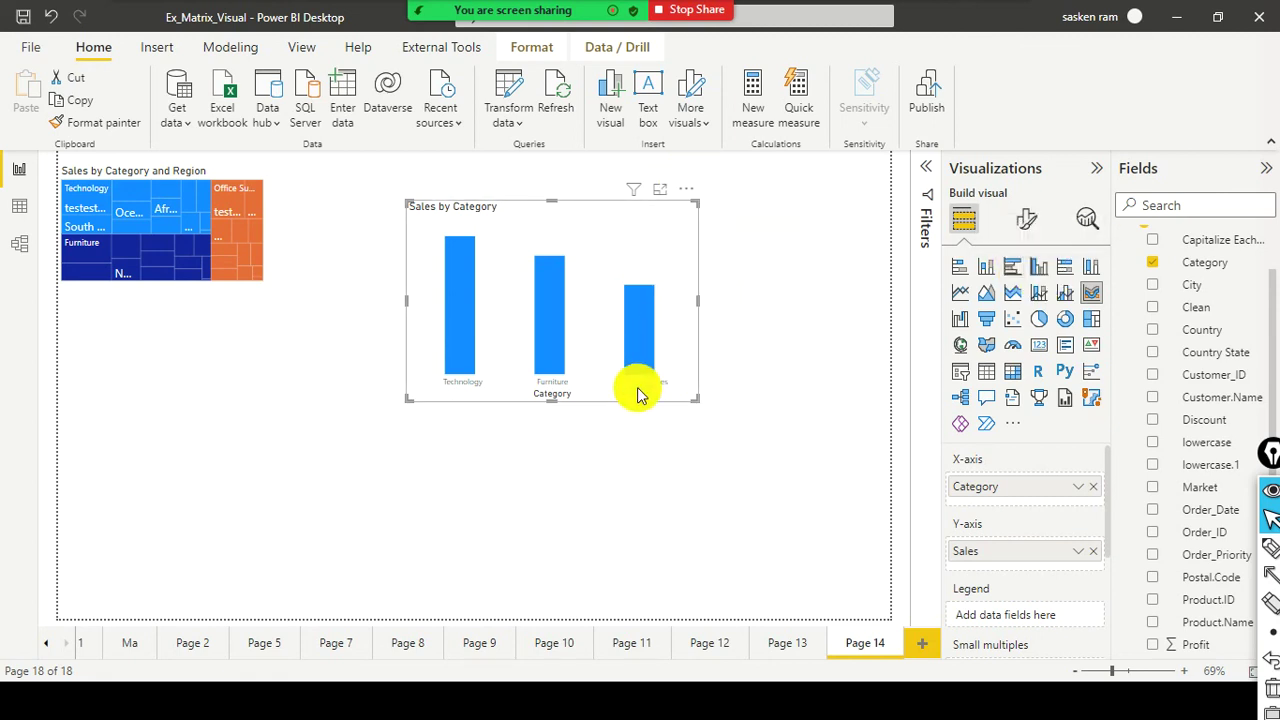
{"action": "scroll", "coordinate": [1066, 466], "scroll_direction": "down", "scroll_amount": 3}
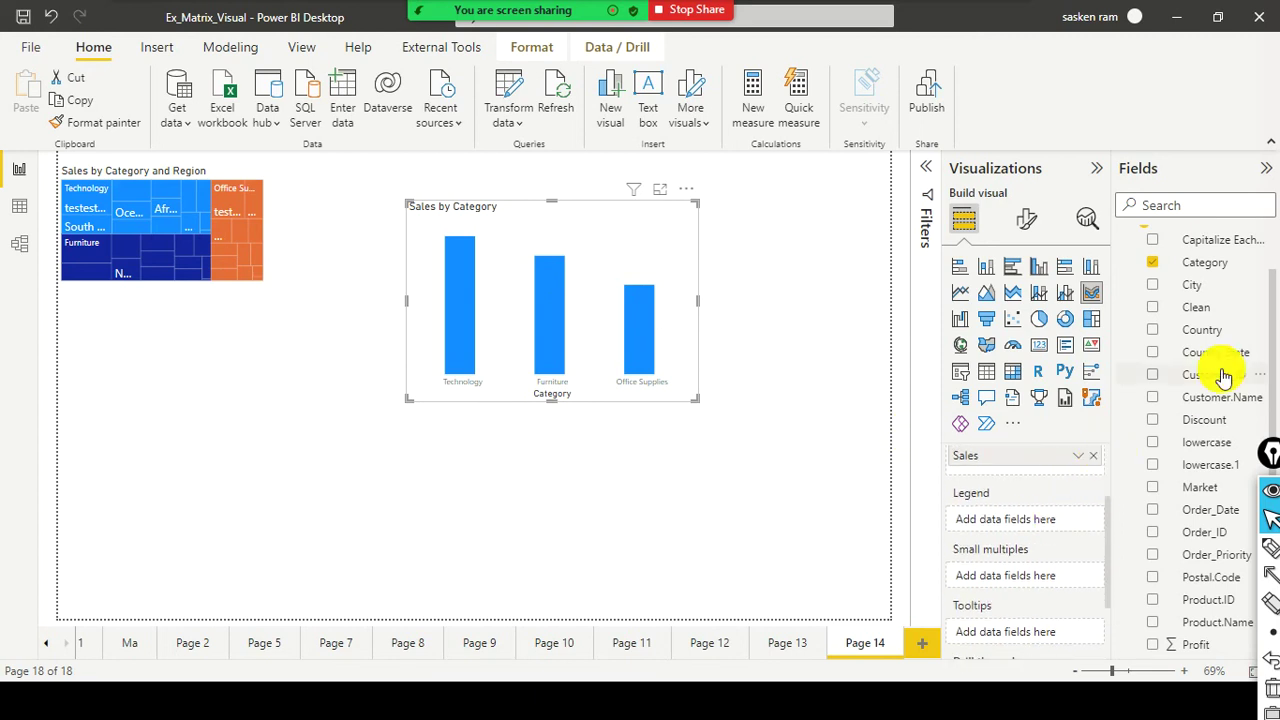
{"action": "scroll", "coordinate": [1213, 505], "scroll_direction": "down", "scroll_amount": 3}
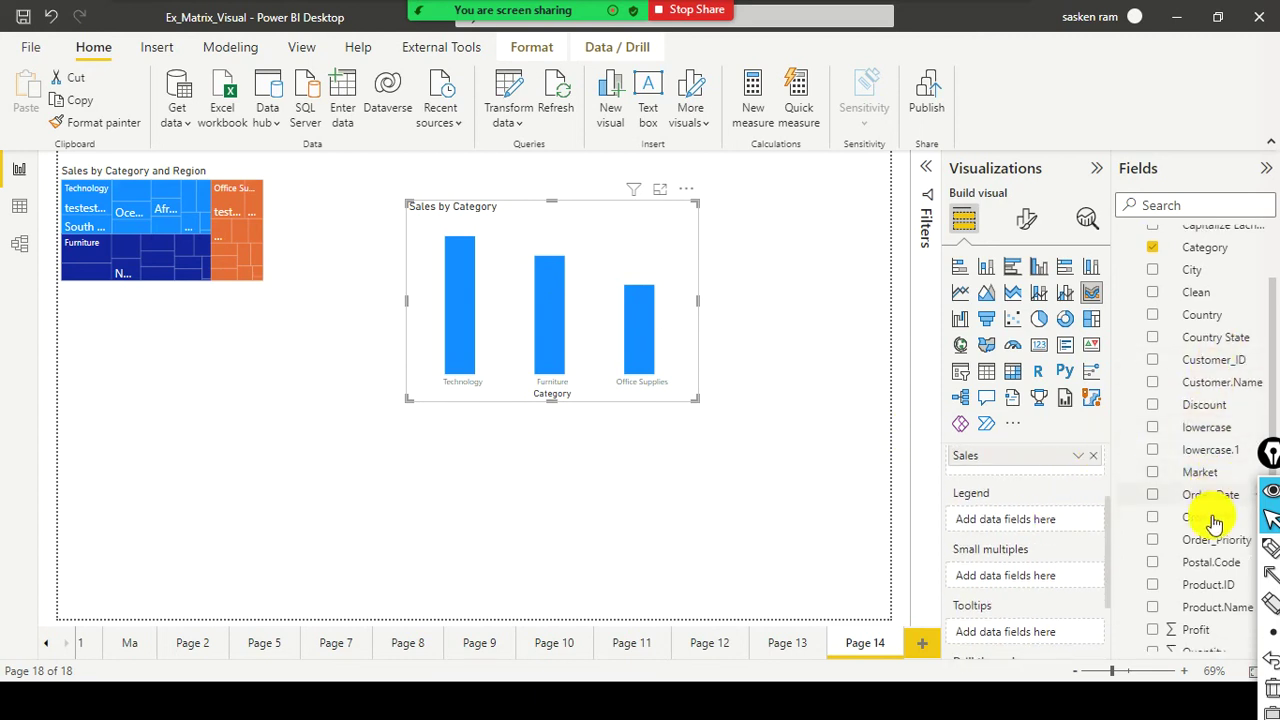
{"action": "left_click_drag", "start_coordinate": [1210, 563], "coordinate": [1035, 510]}
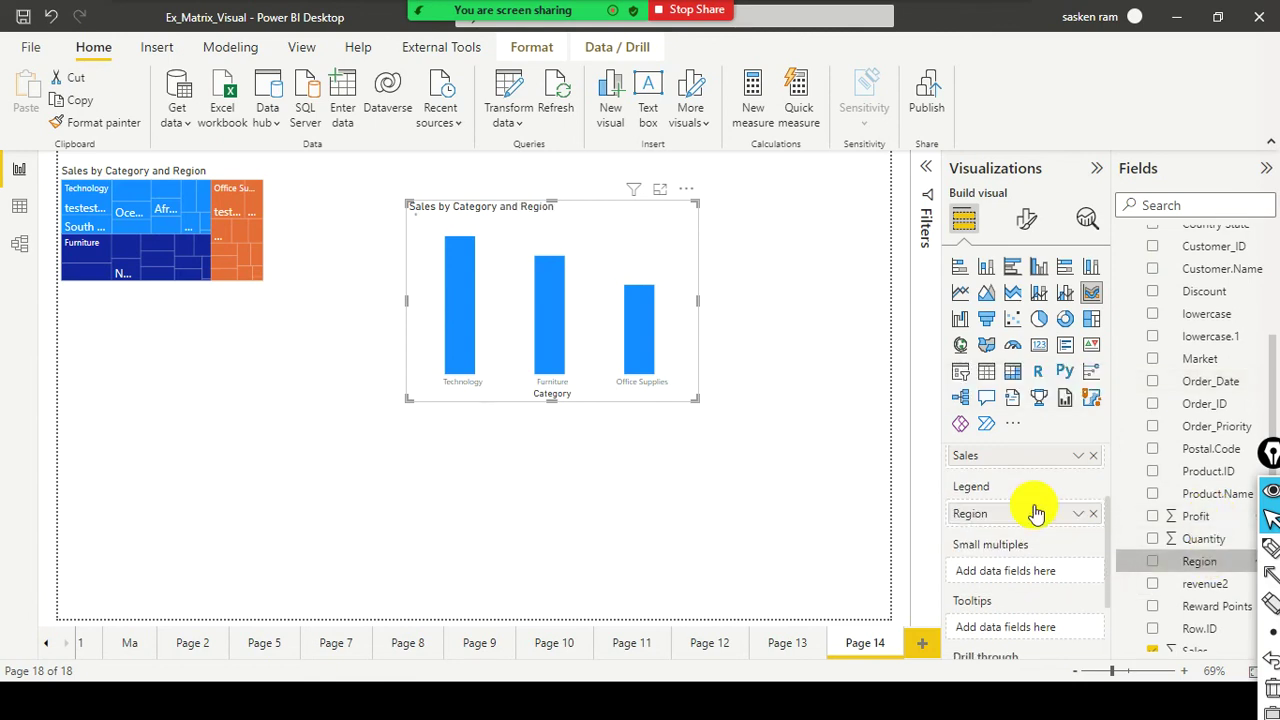
Widen the ribbon chart up to the treemap's edge and move it to the page's upper-left corner.
{"action": "left_click_drag", "start_coordinate": [407, 305], "coordinate": [398, 306]}
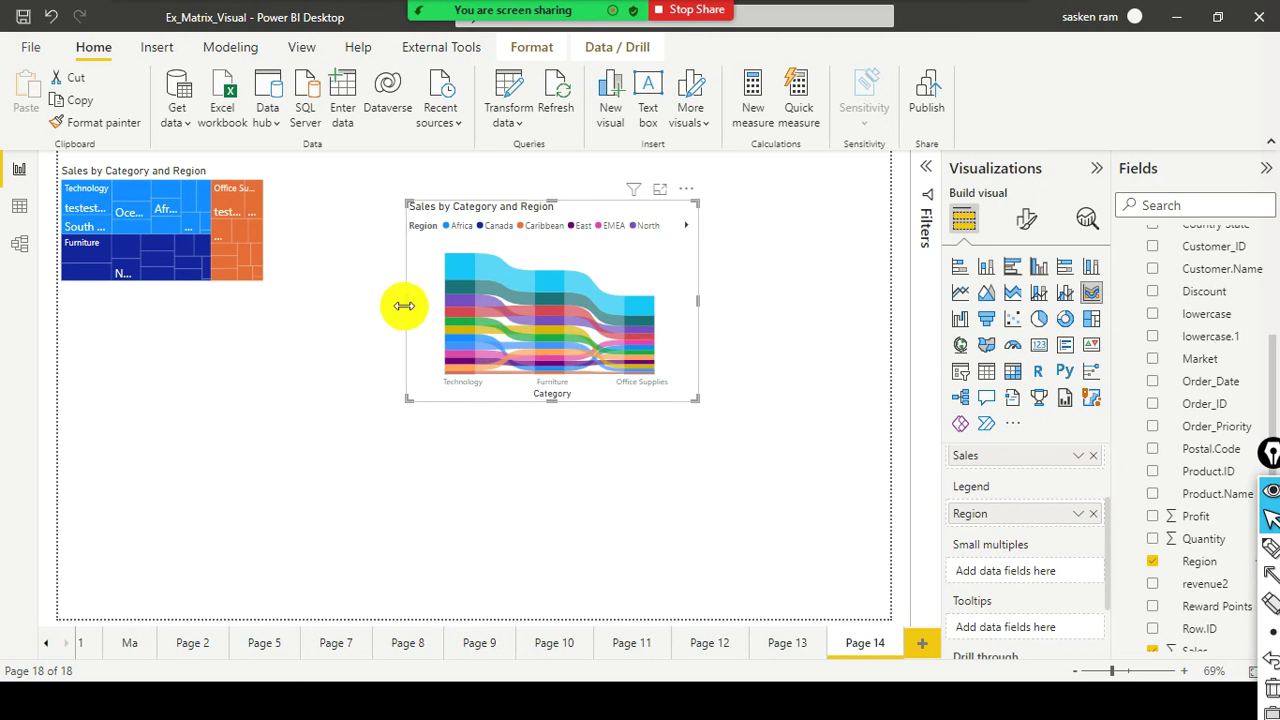
{"action": "left_click_drag", "start_coordinate": [264, 289], "coordinate": [263, 286]}
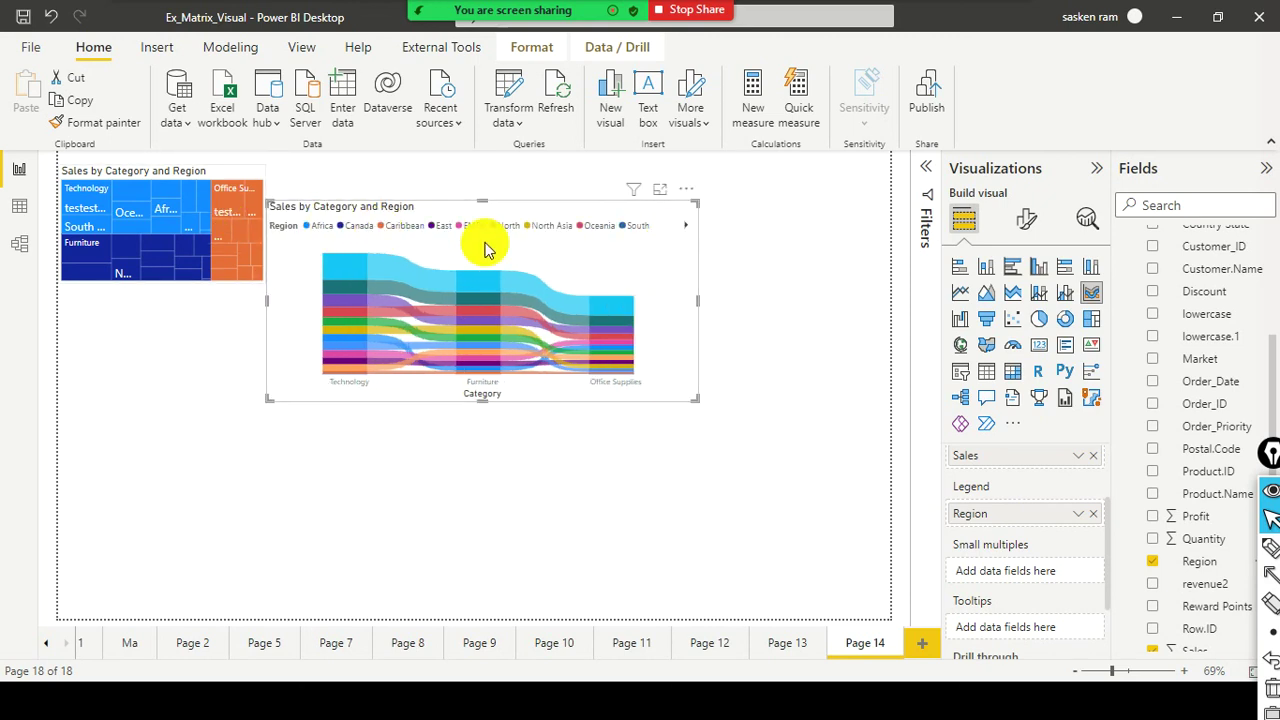
{"action": "left_click_drag", "start_coordinate": [590, 383], "coordinate": [305, 175]}
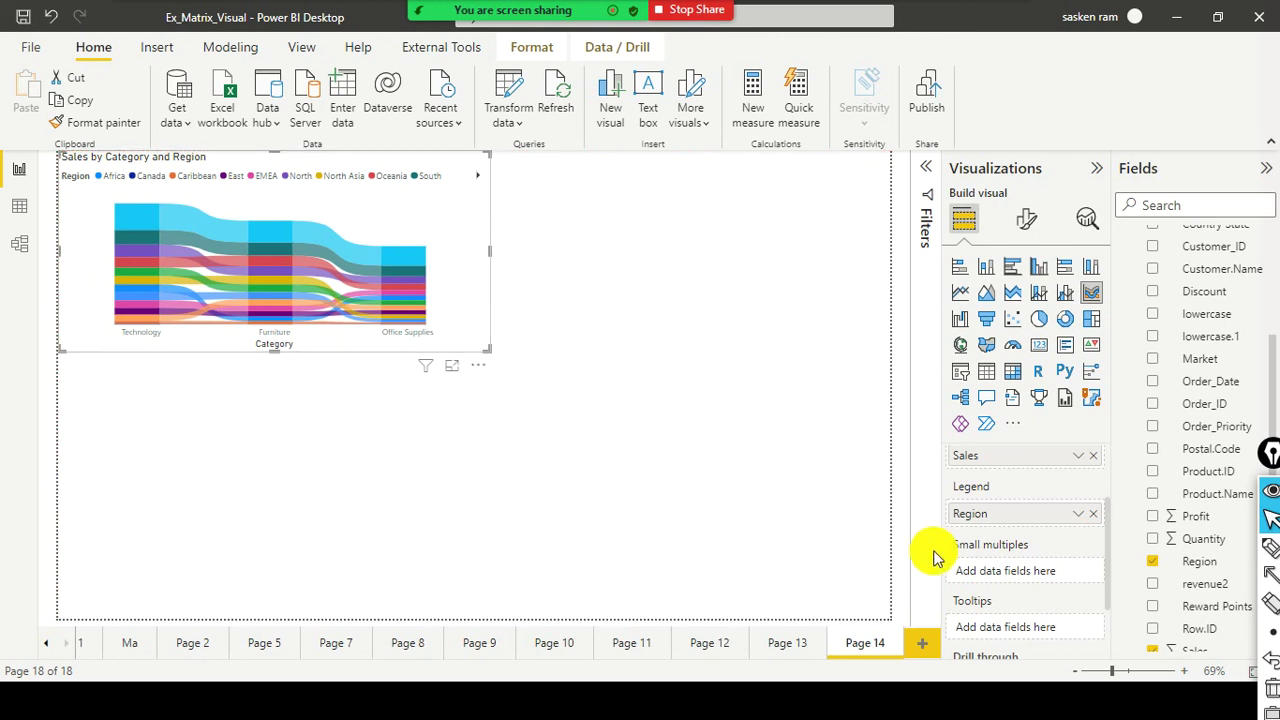
Enlarge the ribbon chart to the full page width and about three quarters of the page height.
{"action": "left_click_drag", "start_coordinate": [772, 379], "coordinate": [945, 496]}
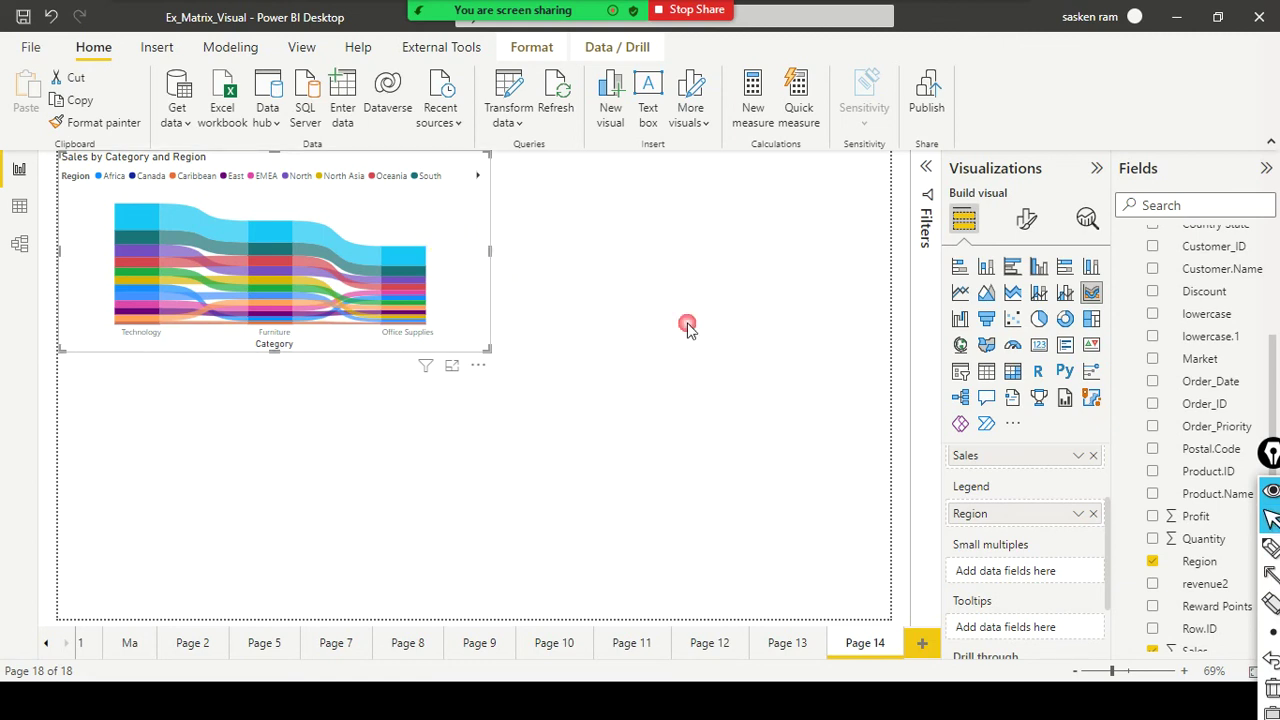
{"action": "left_click_drag", "start_coordinate": [687, 330], "coordinate": [687, 330]}
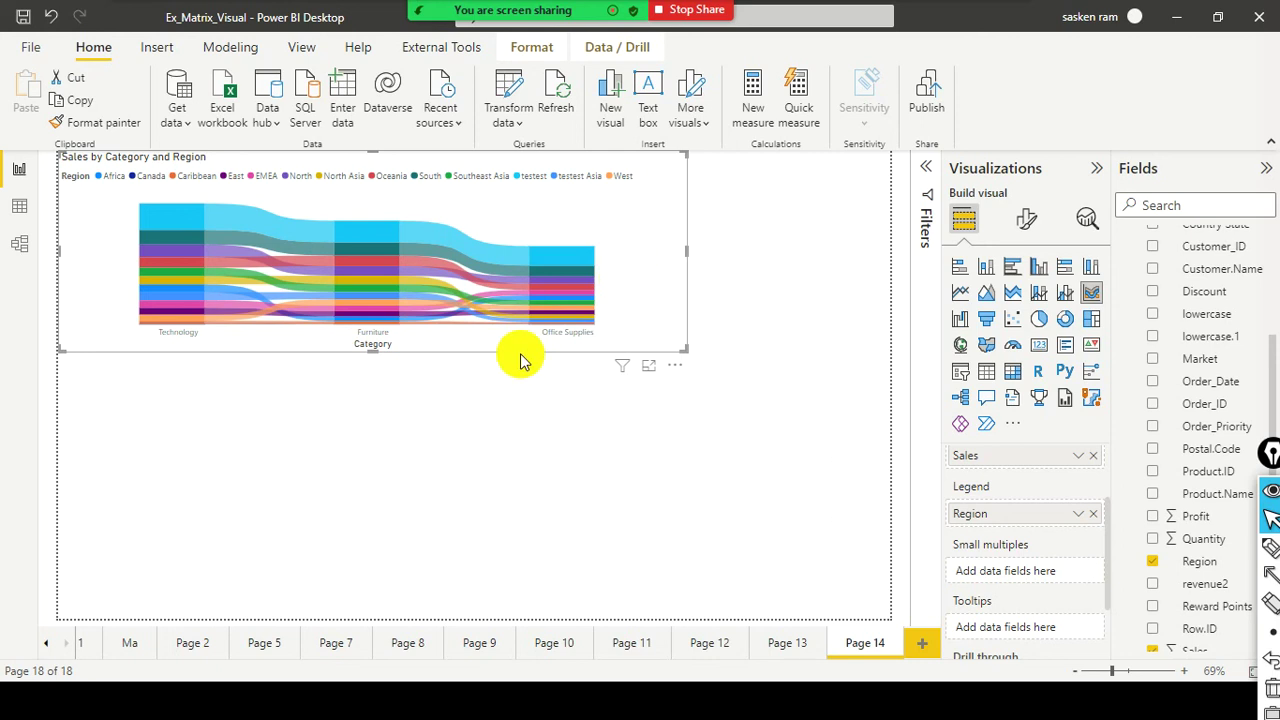
{"action": "left_click_drag", "start_coordinate": [374, 349], "coordinate": [363, 491]}
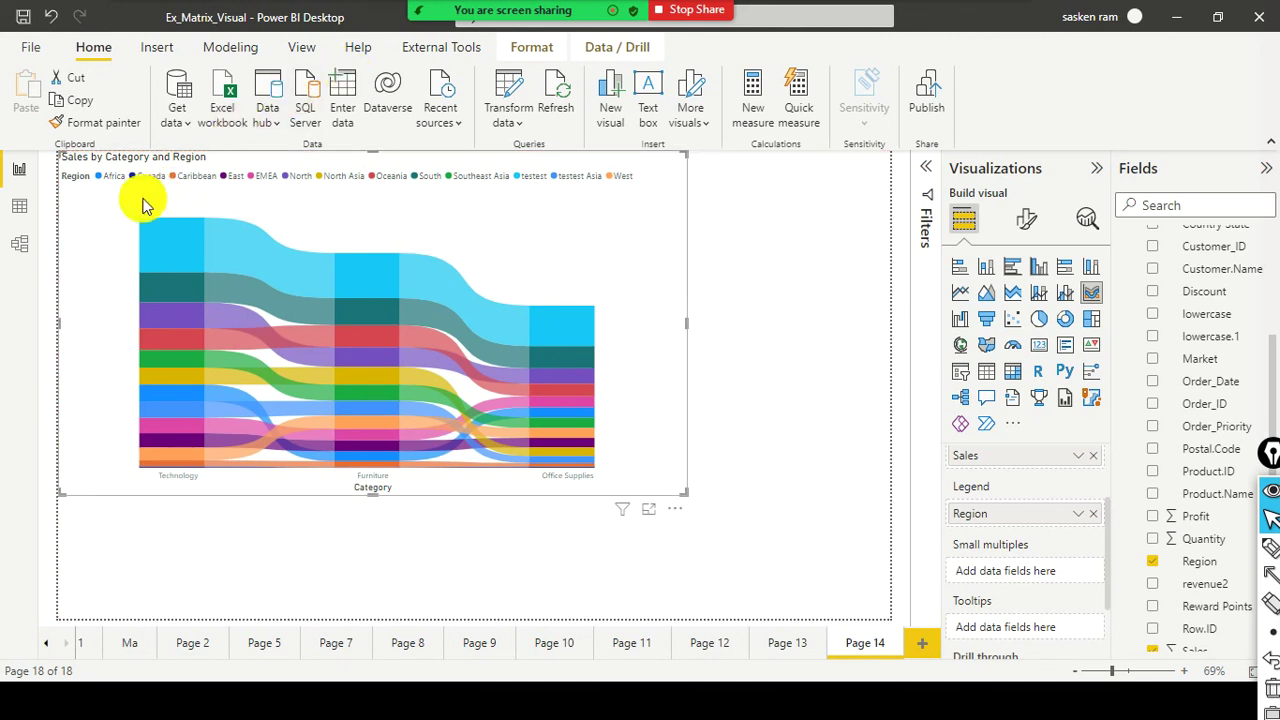
{"action": "mouse_move", "coordinate": [195, 250]}
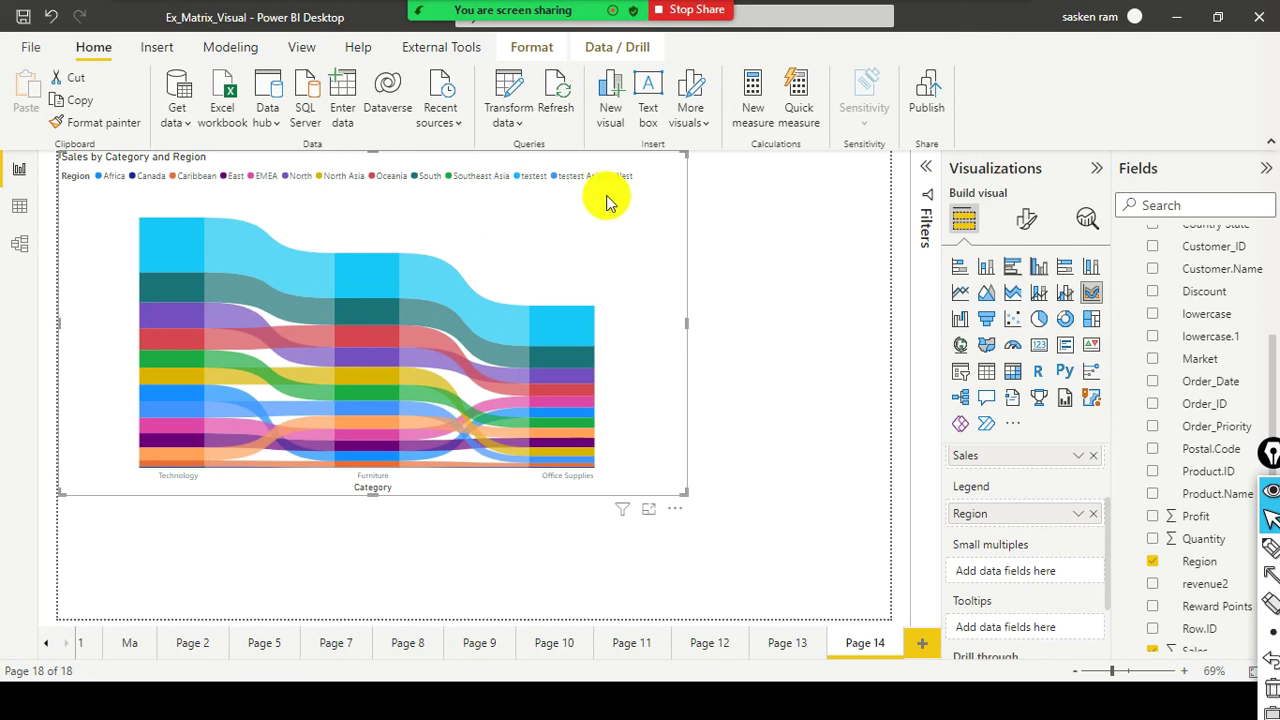
{"action": "left_click_drag", "start_coordinate": [686, 321], "coordinate": [889, 337]}
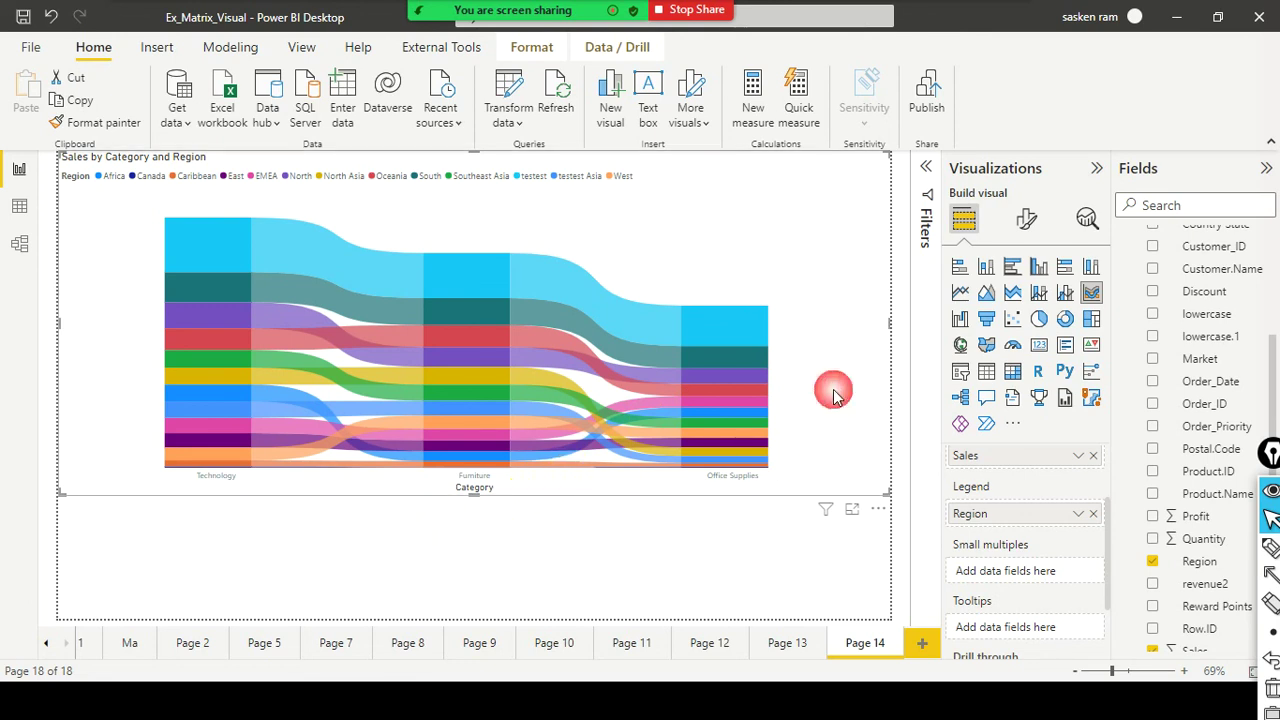
Replace Sales on the ribbon chart's Y-axis with Year from the Calendar table's date hierarchy.
{"action": "left_click", "coordinate": [1093, 455]}
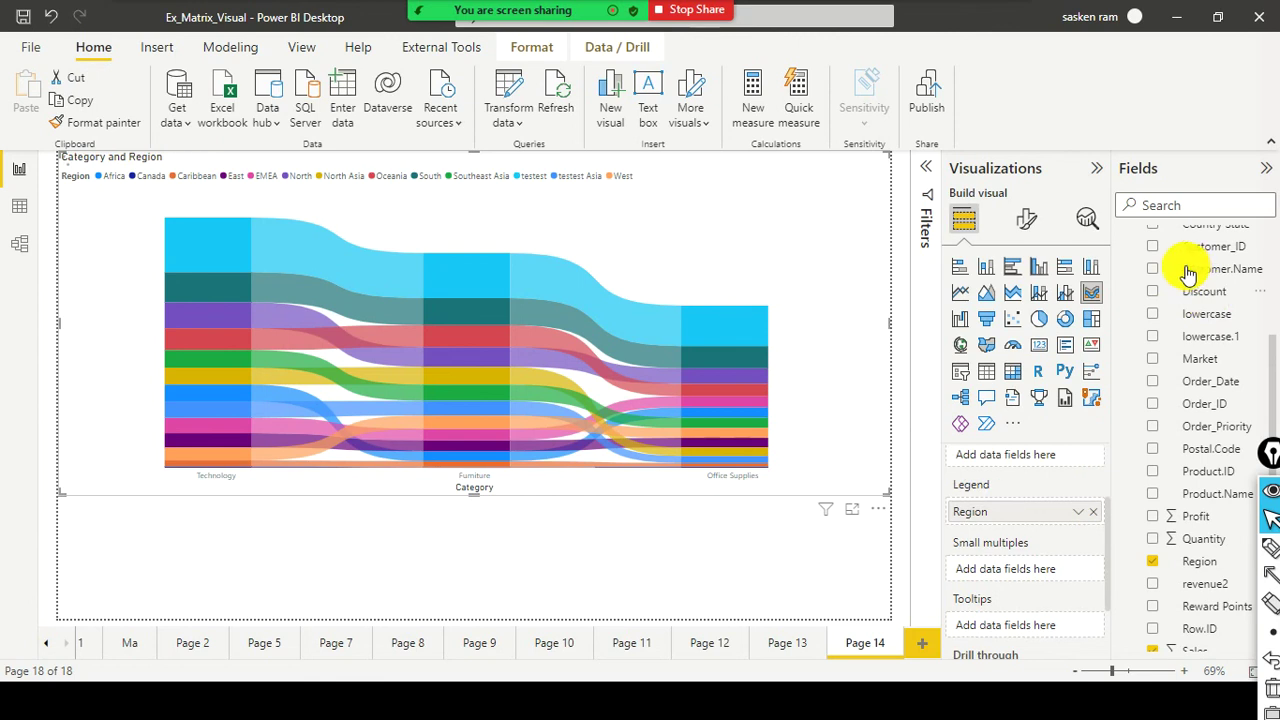
{"action": "scroll", "coordinate": [1240, 265], "scroll_direction": "up", "scroll_amount": 5}
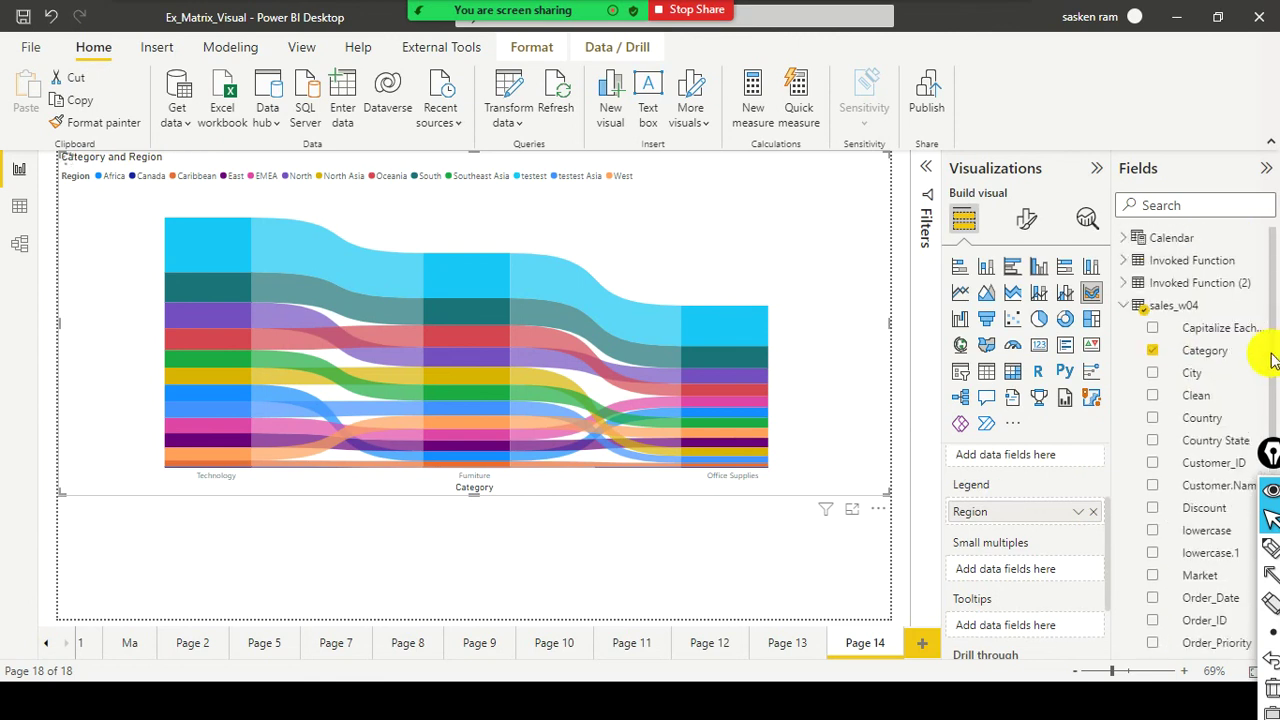
{"action": "left_click", "coordinate": [1125, 240]}
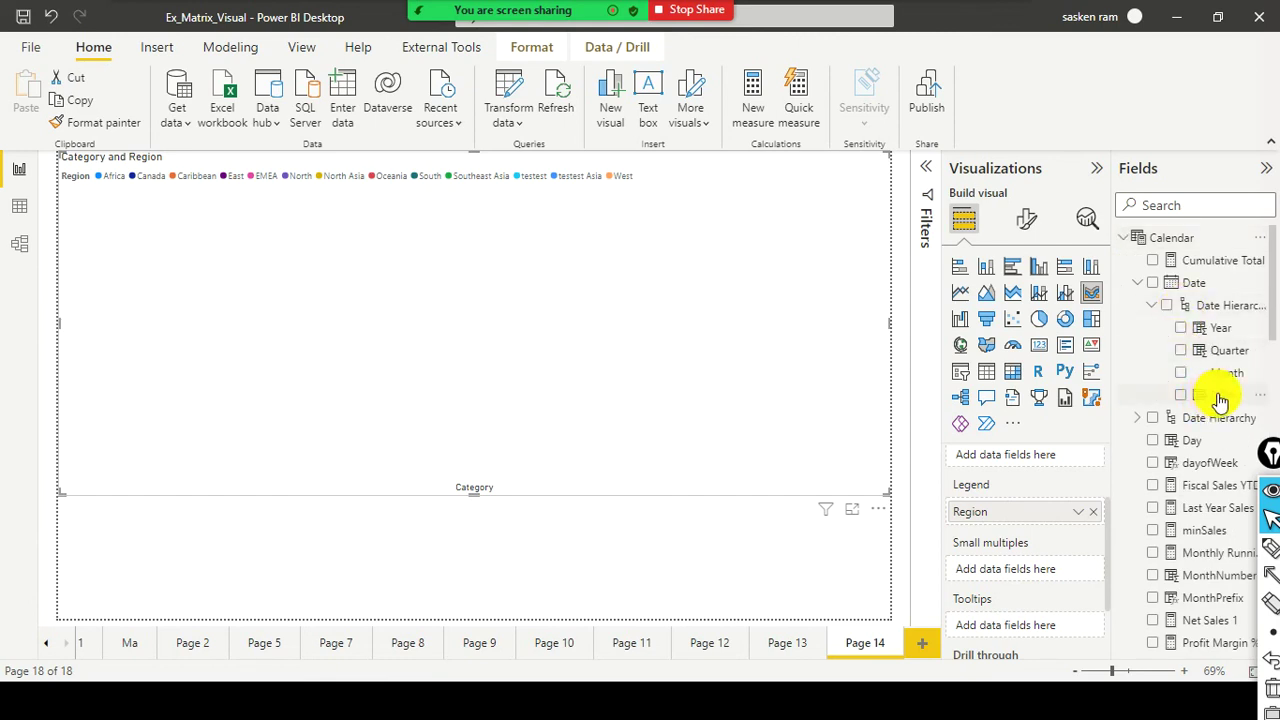
{"action": "left_click_drag", "start_coordinate": [1052, 478], "coordinate": [1057, 458]}
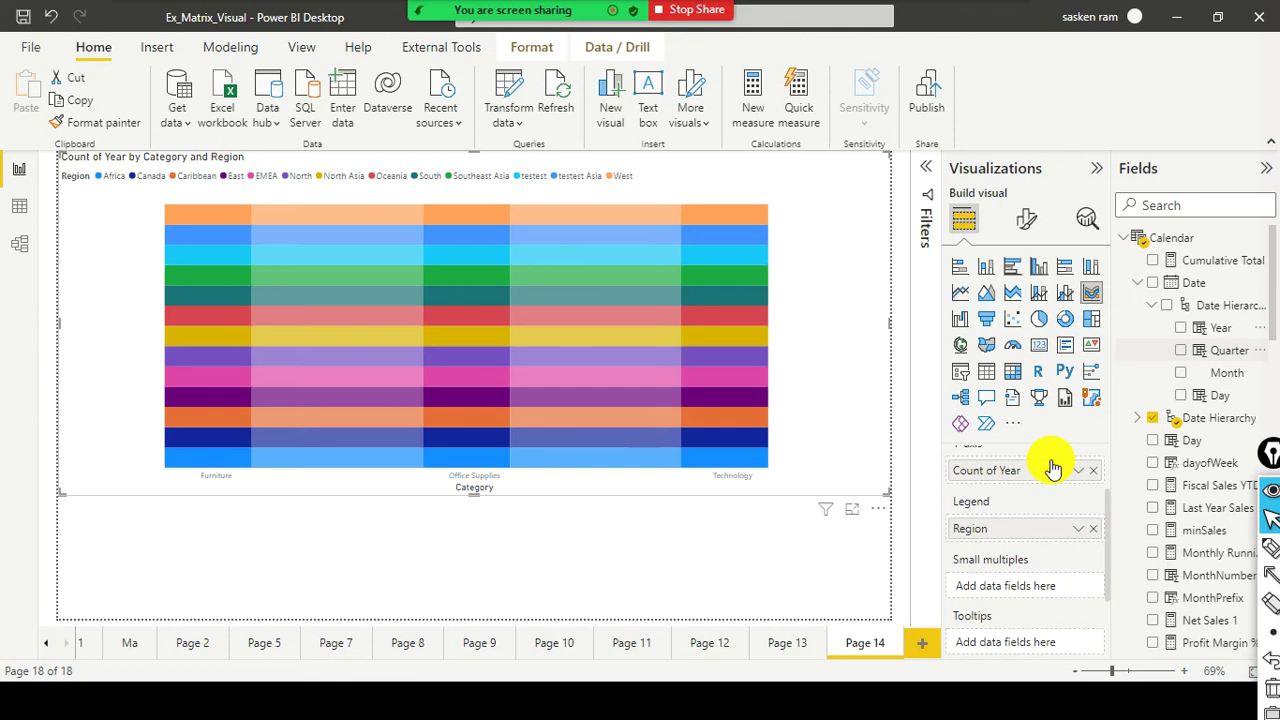
Remove the count of Year from the ribbon chart's Y-axis.
{"action": "scroll", "coordinate": [1052, 470], "scroll_direction": "down", "scroll_amount": 2}
{"action": "scroll", "coordinate": [1046, 505], "scroll_direction": "up", "scroll_amount": 2}
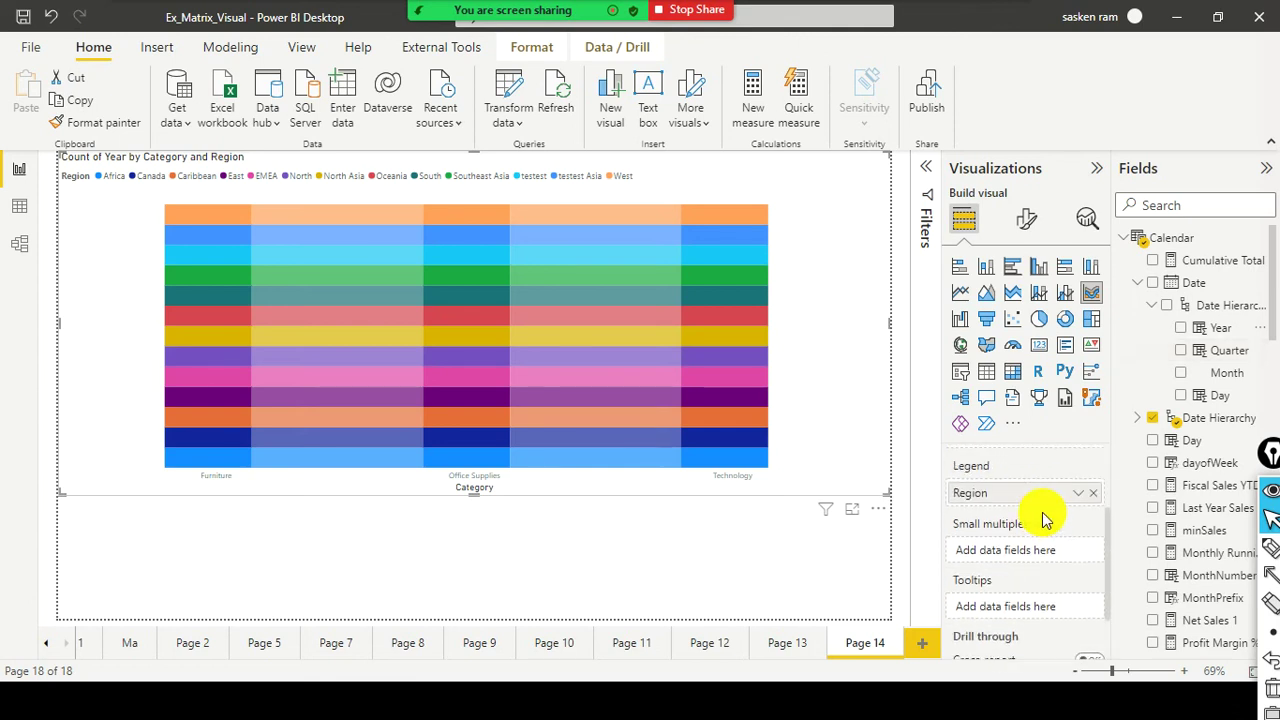
{"action": "scroll", "coordinate": [1042, 512], "scroll_direction": "up", "scroll_amount": 1}
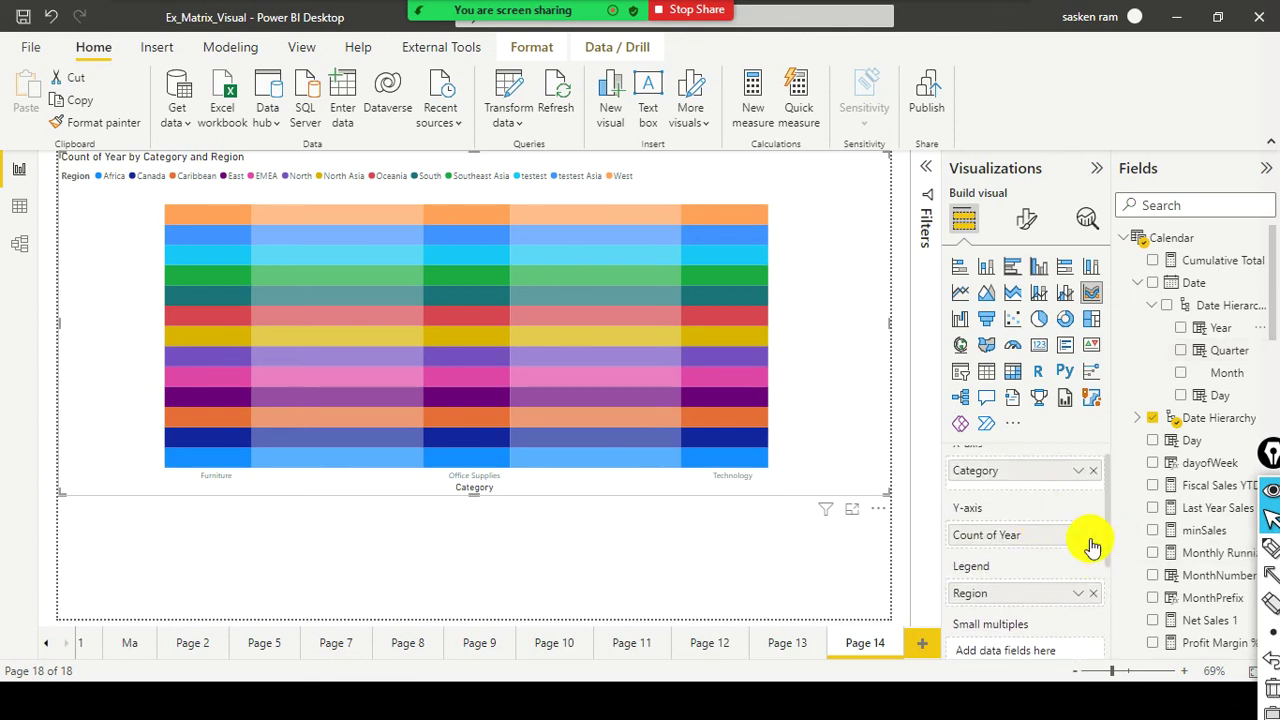
{"action": "left_click_drag", "start_coordinate": [1092, 545], "coordinate": [1194, 545]}
Add Sales from the sales_w04 table to the ribbon chart's Y-axis.
{"action": "scroll", "coordinate": [1190, 587], "scroll_direction": "down", "scroll_amount": 5}
{"action": "scroll", "coordinate": [1188, 582], "scroll_direction": "down", "scroll_amount": 10}
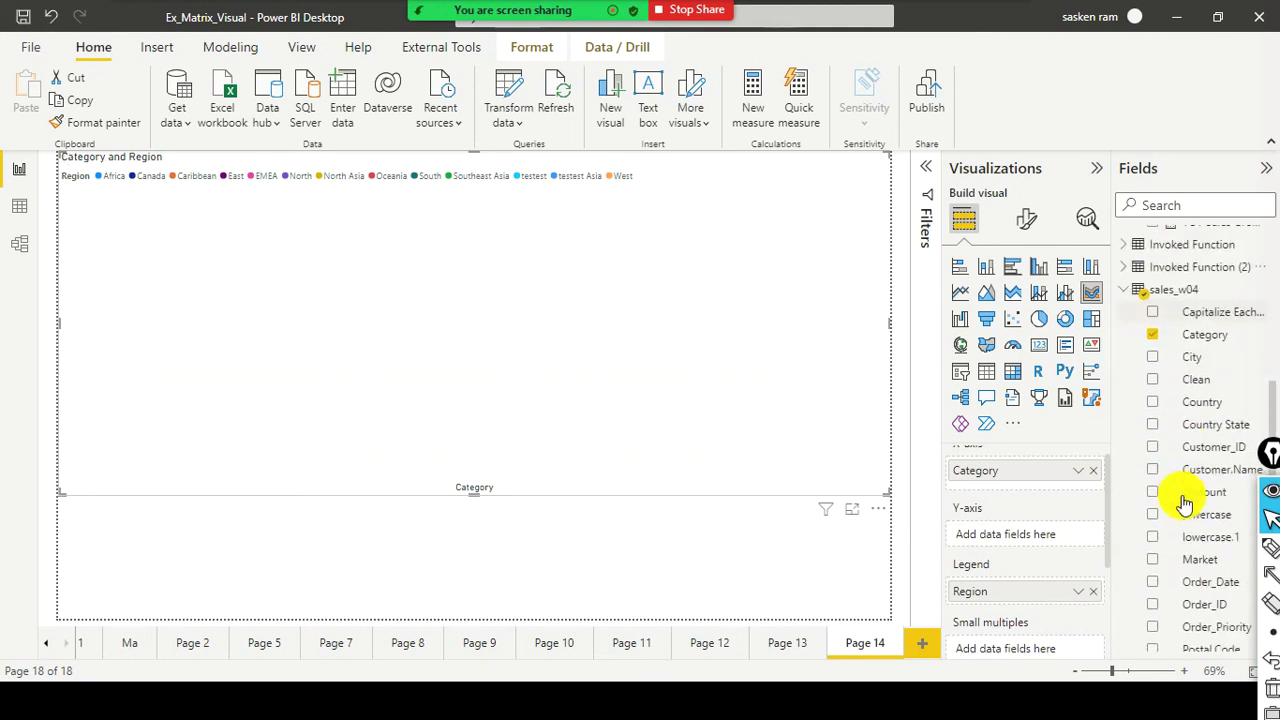
{"action": "scroll", "coordinate": [1176, 575], "scroll_direction": "down", "scroll_amount": 2}
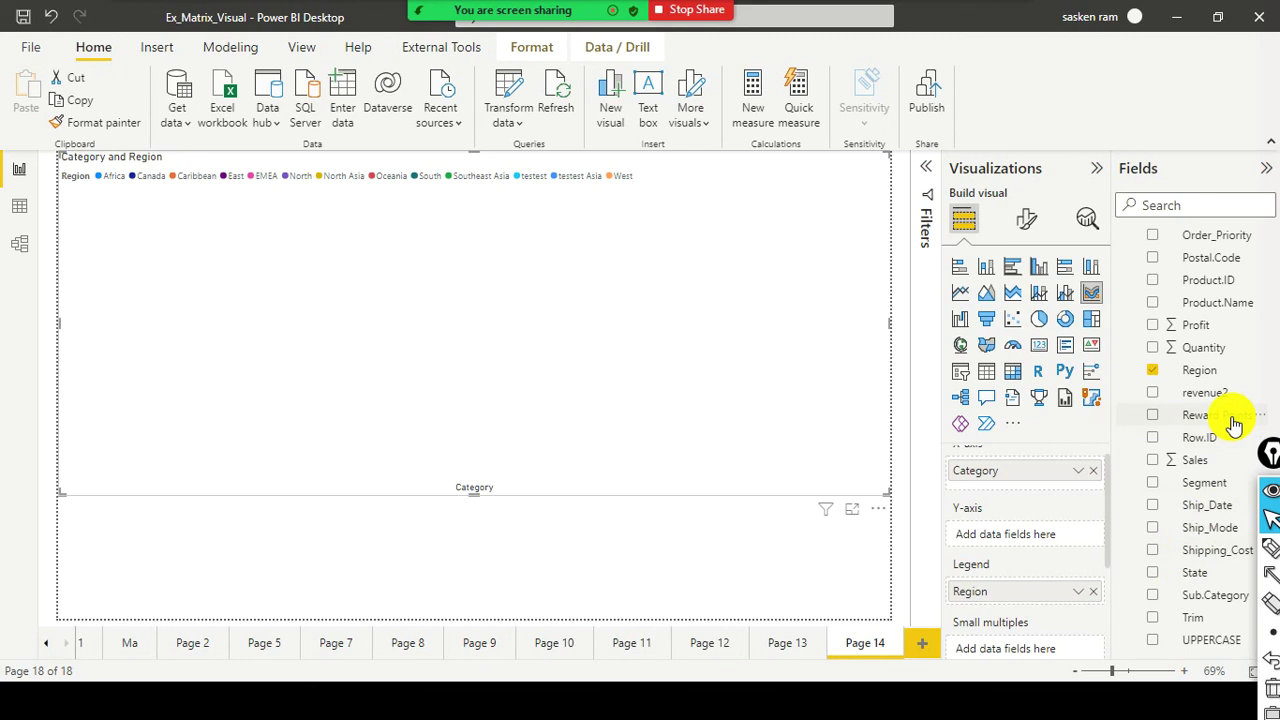
{"action": "scroll", "coordinate": [1205, 500], "scroll_direction": "up", "scroll_amount": 5}
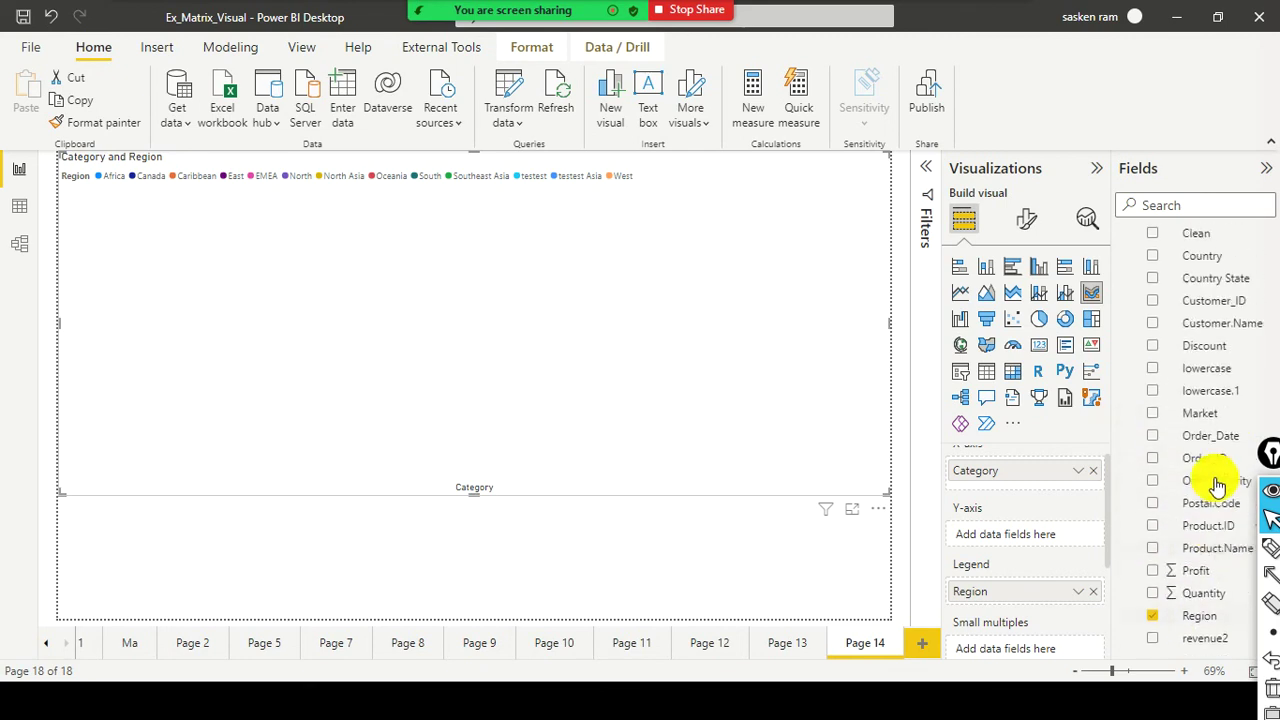
{"action": "scroll", "coordinate": [1213, 488], "scroll_direction": "up", "scroll_amount": 3}
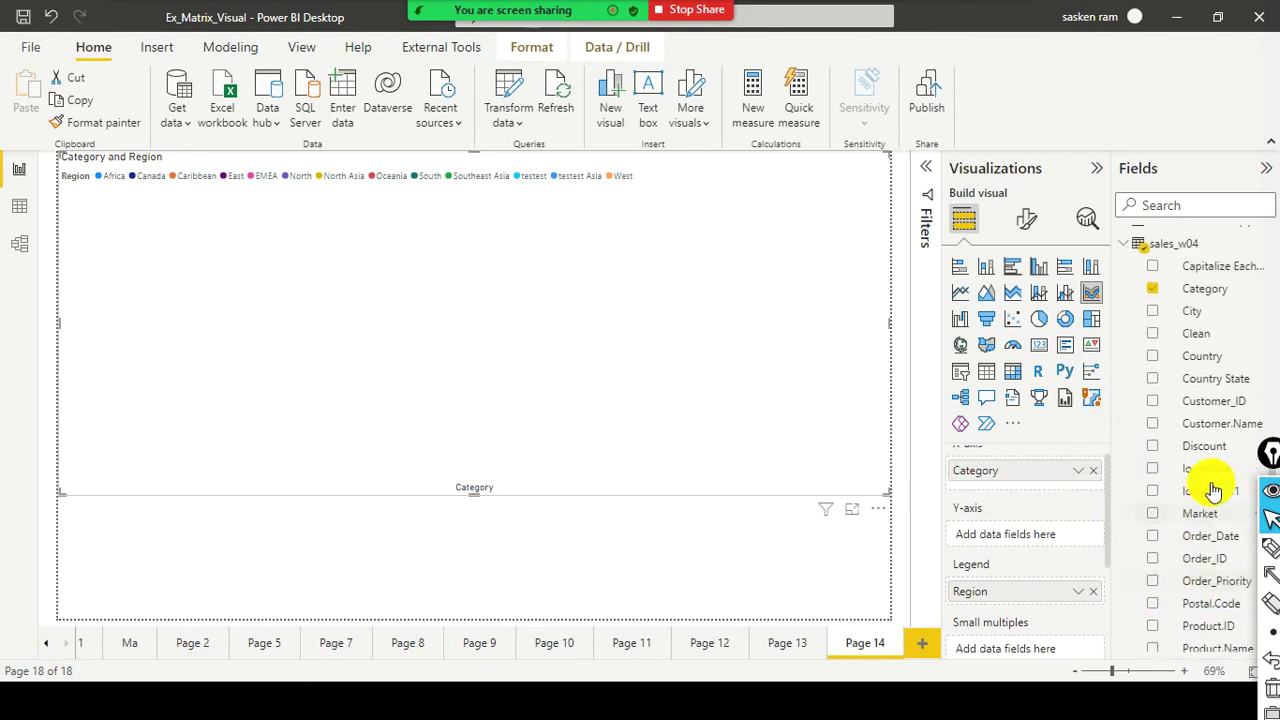
{"action": "scroll", "coordinate": [1210, 500], "scroll_direction": "down", "scroll_amount": 8}
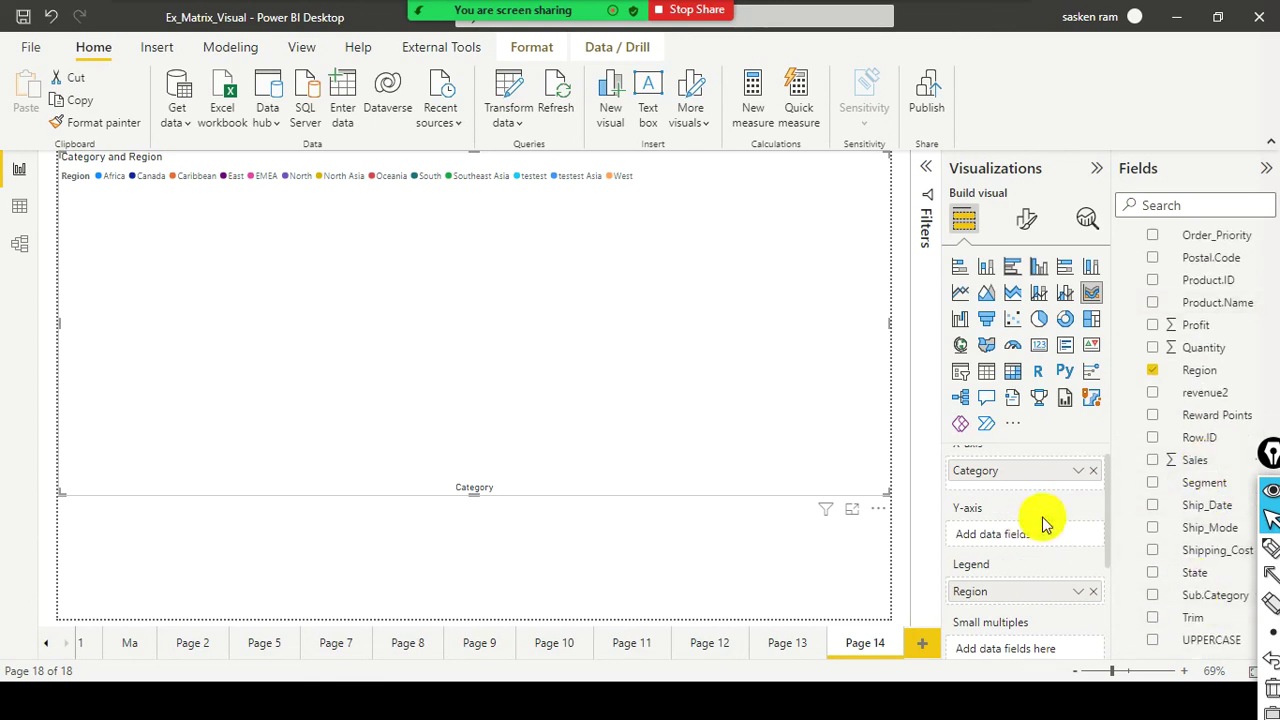
{"action": "left_click_drag", "start_coordinate": [1172, 463], "coordinate": [991, 538]}
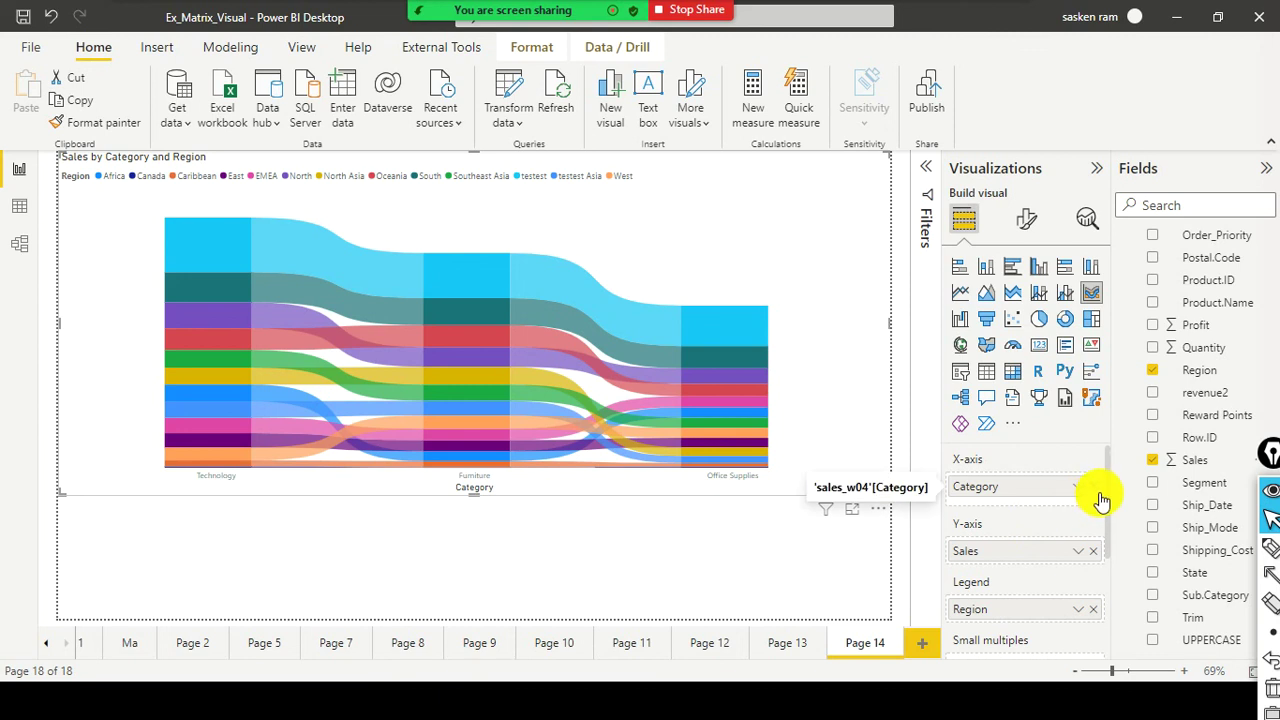
Replace Category on the ribbon chart's X-axis with Year from the Calendar table's date hierarchy.
{"action": "left_click", "coordinate": [1091, 488]}
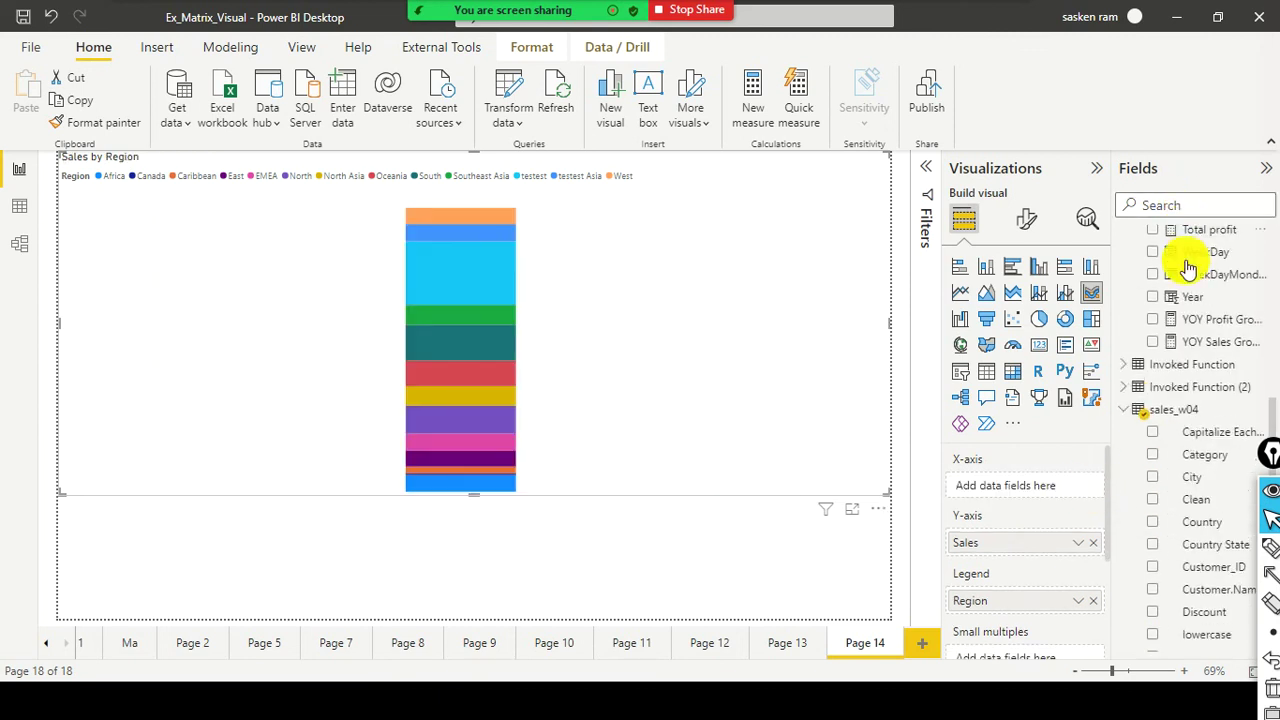
{"action": "scroll", "coordinate": [1180, 300], "scroll_direction": "up", "scroll_amount": 10}
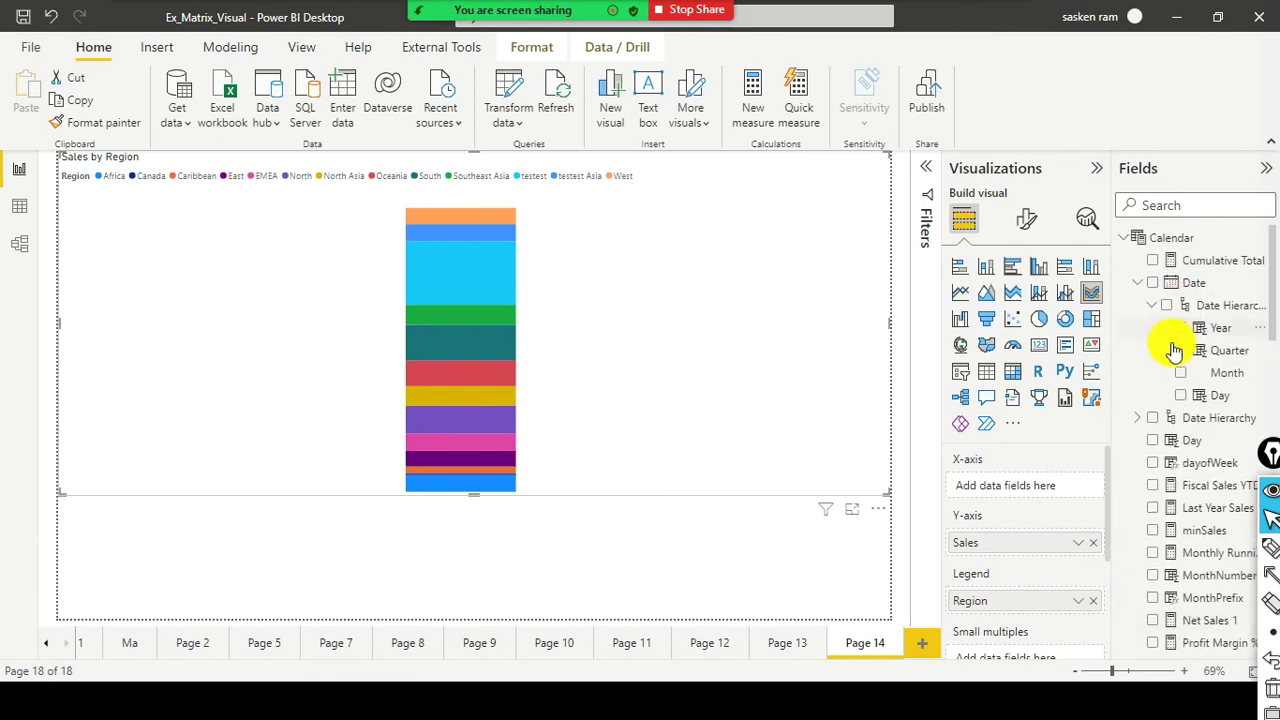
{"action": "left_click_drag", "start_coordinate": [1032, 494], "coordinate": [1005, 490]}
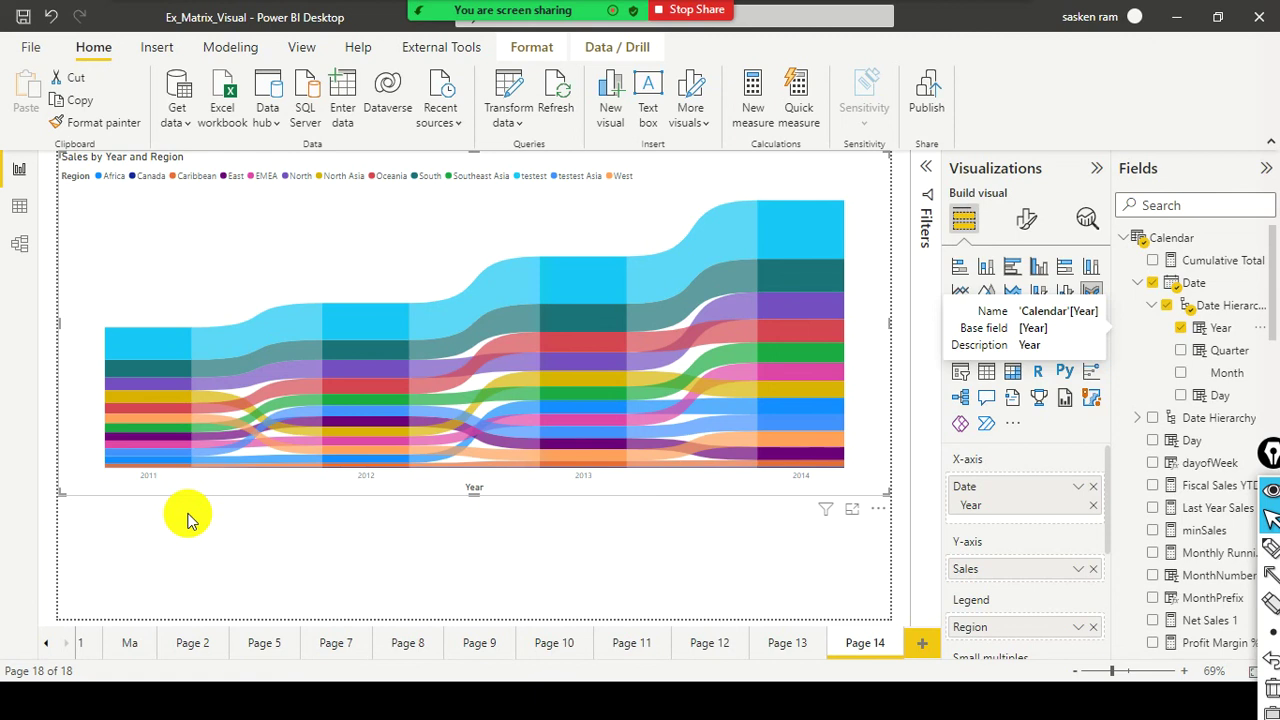
Examine the ribbon chart's field assignments and the testest region's sales in 2011 and 2014 and its change between 2011 and 2012.
{"action": "mouse_move", "coordinate": [790, 66]}
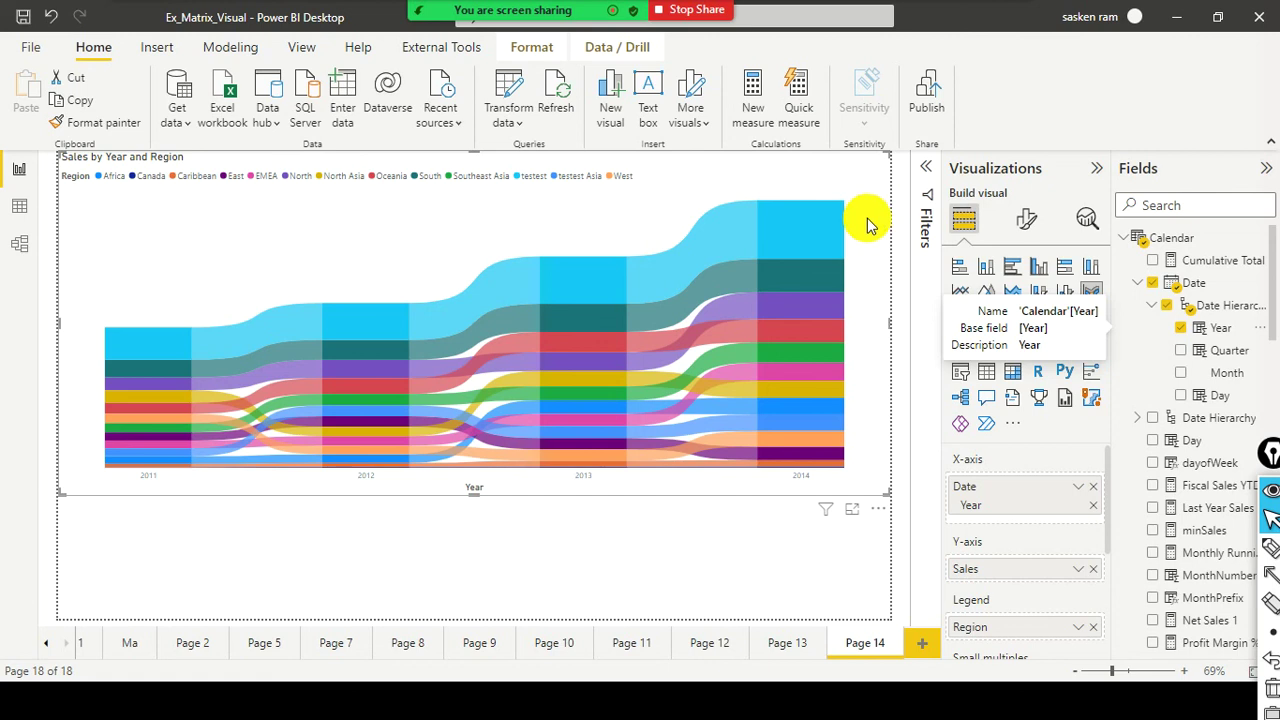
{"action": "mouse_move", "coordinate": [778, 246]}
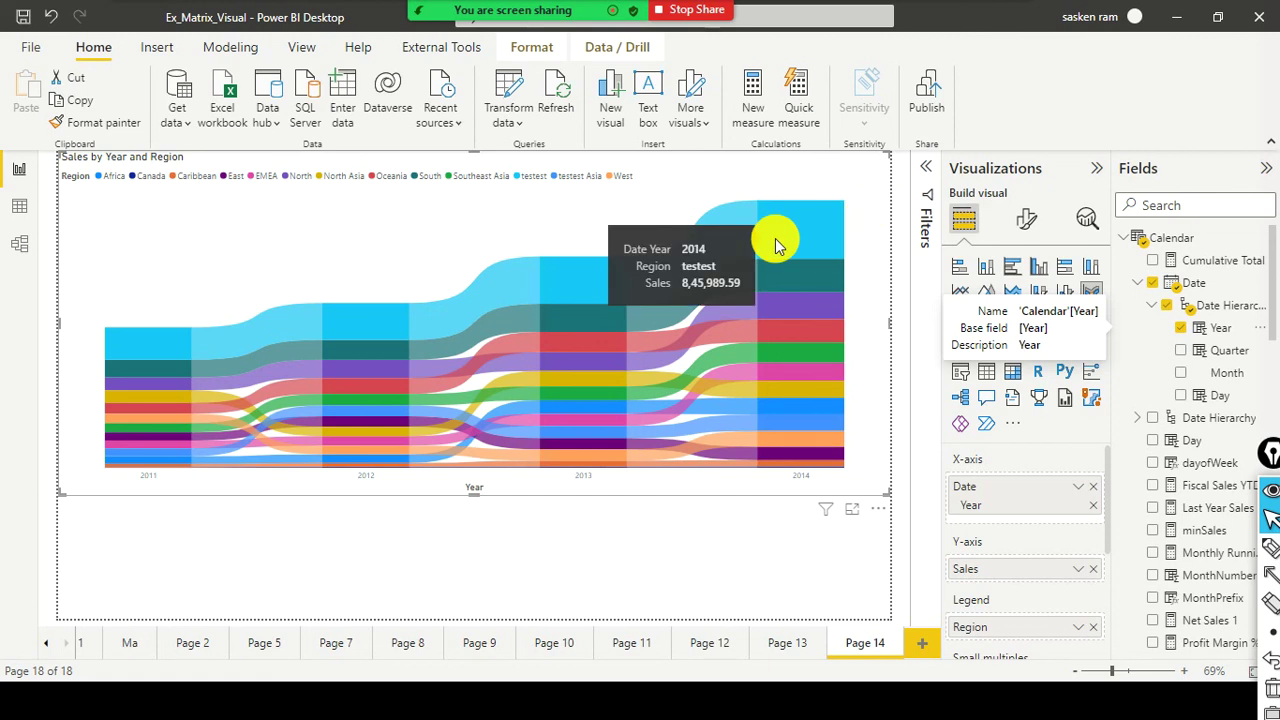
{"action": "mouse_move", "coordinate": [587, 290]}
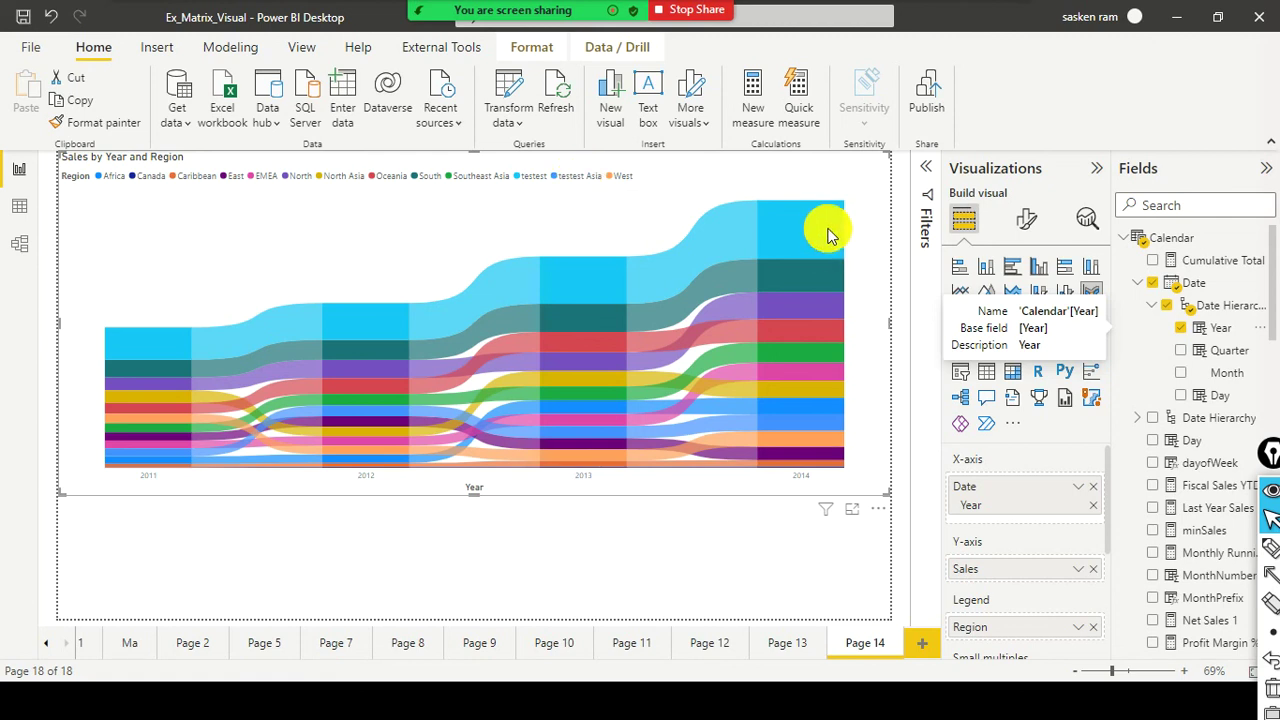
{"action": "mouse_move", "coordinate": [828, 233]}
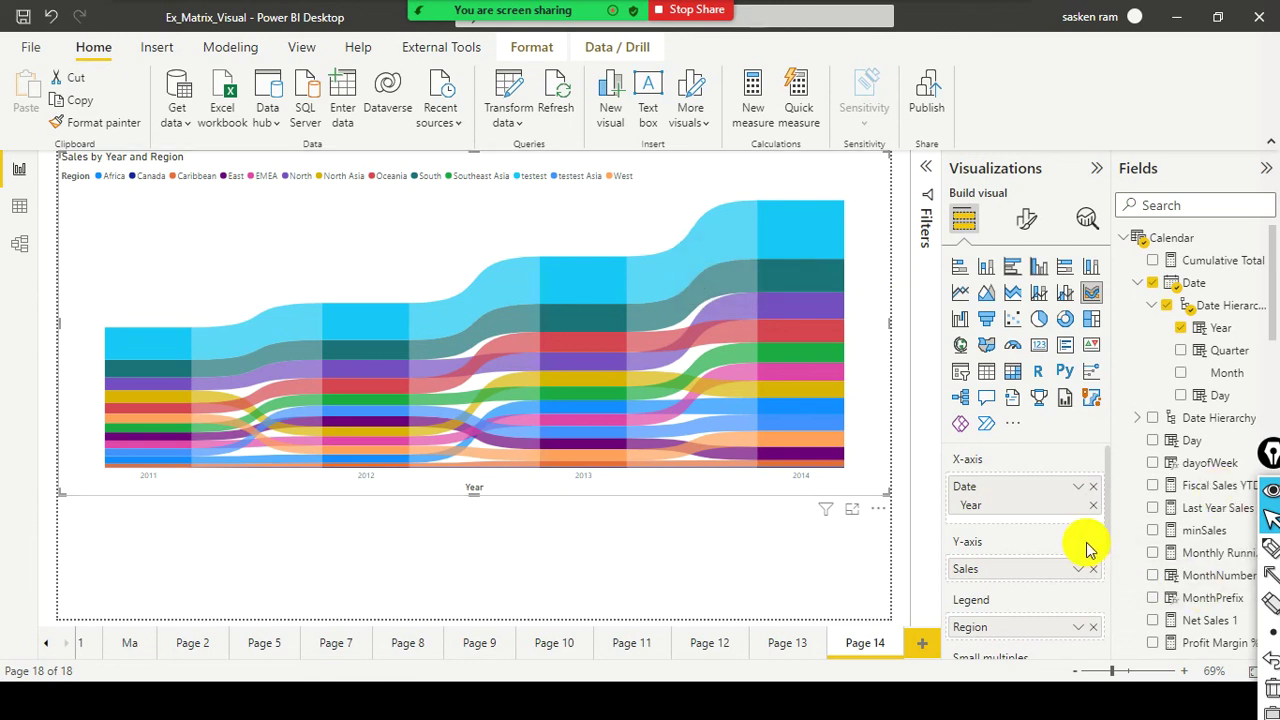
{"action": "scroll", "coordinate": [1088, 552], "scroll_direction": "down", "scroll_amount": 1}
{"action": "scroll", "coordinate": [1088, 550], "scroll_direction": "up", "scroll_amount": 1}
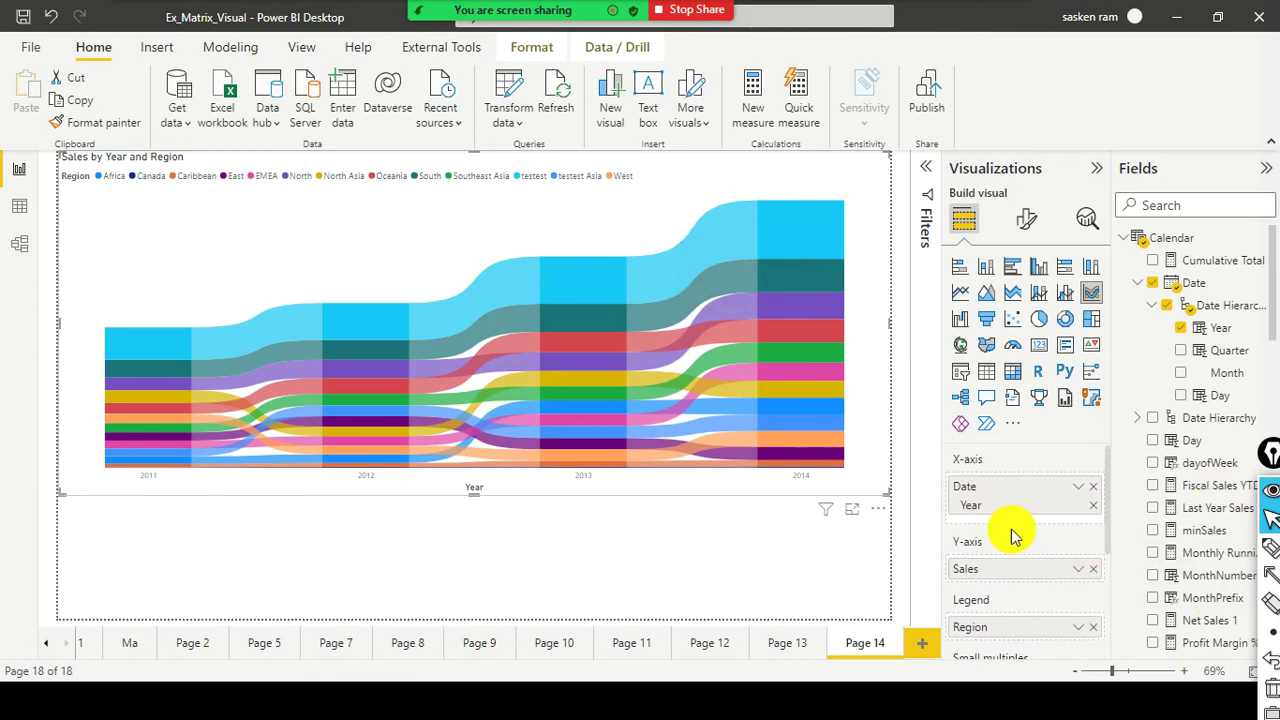
{"action": "scroll", "coordinate": [991, 565], "scroll_direction": "down", "scroll_amount": 1}
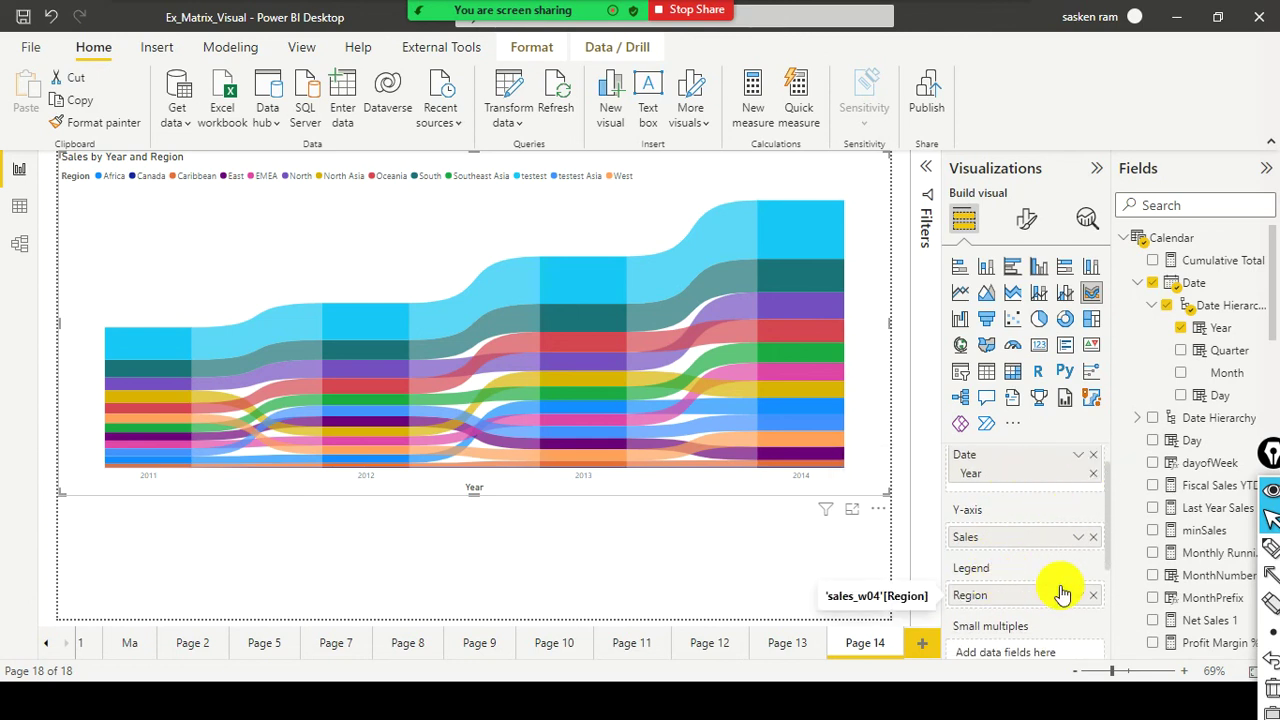
{"action": "scroll", "coordinate": [1062, 585], "scroll_direction": "up", "scroll_amount": 1}
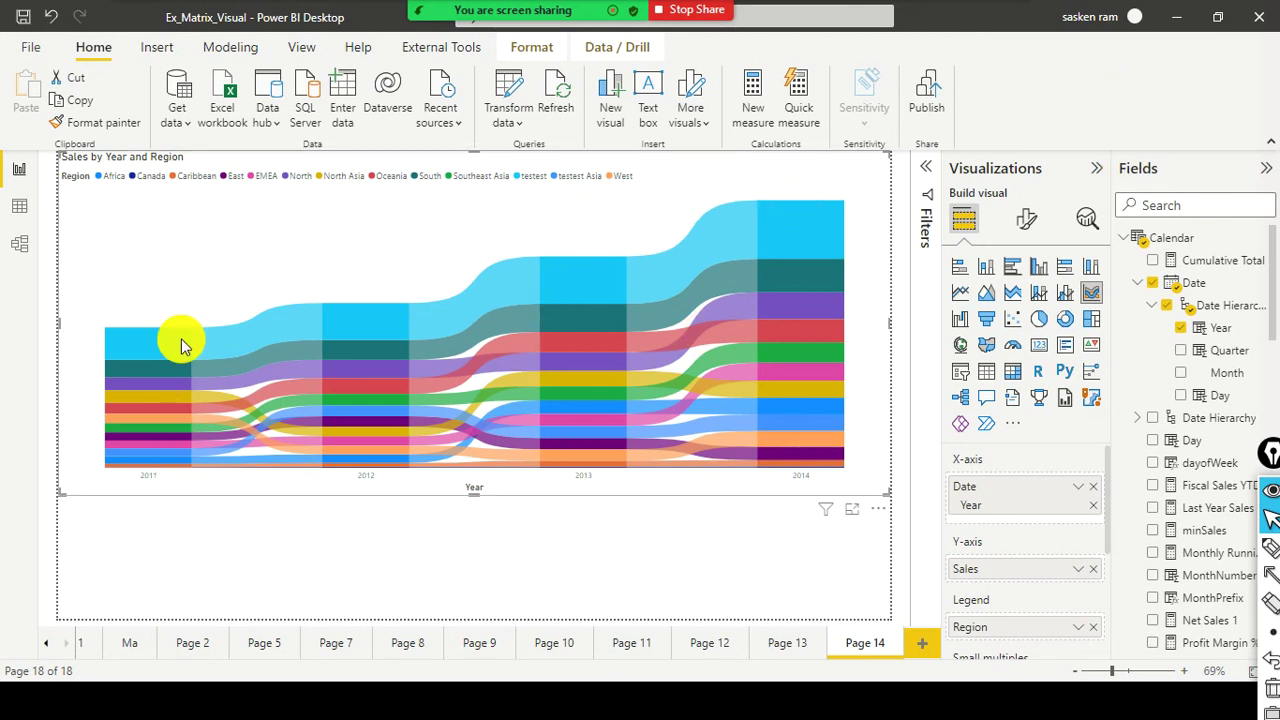
{"action": "mouse_move", "coordinate": [181, 345]}
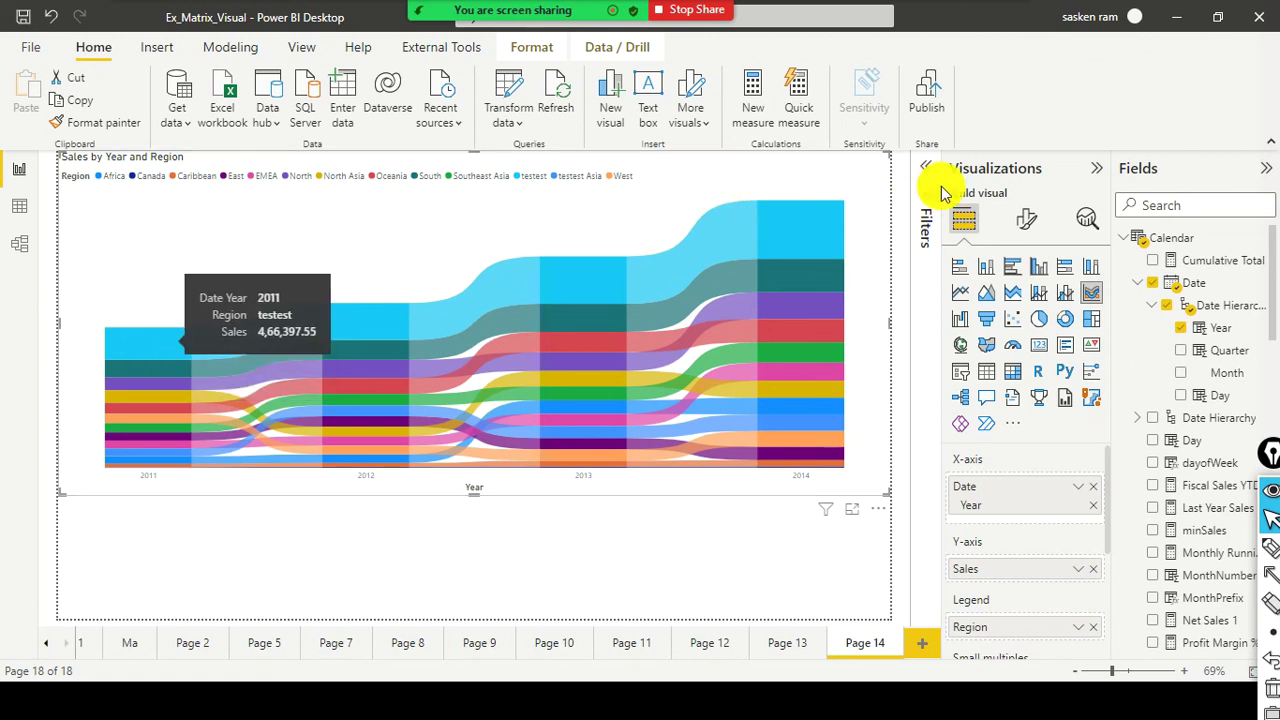
{"action": "mouse_move", "coordinate": [816, 240]}
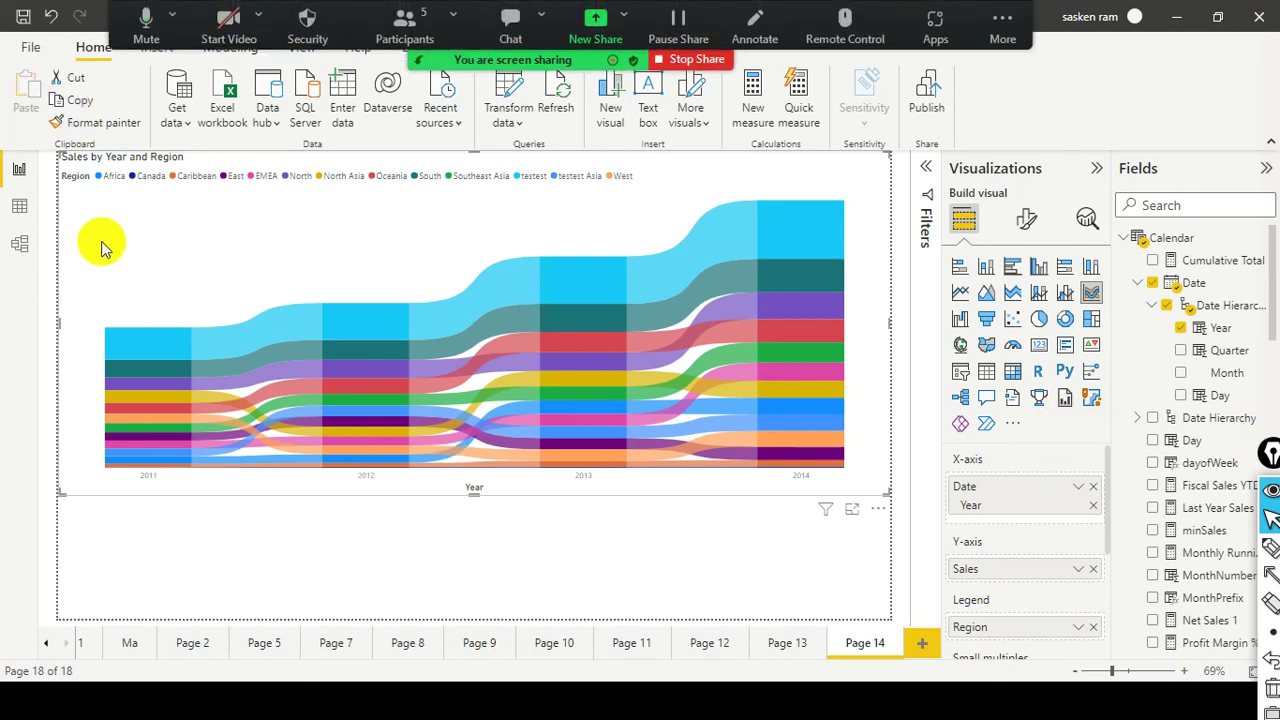
{"action": "mouse_move", "coordinate": [331, 330]}
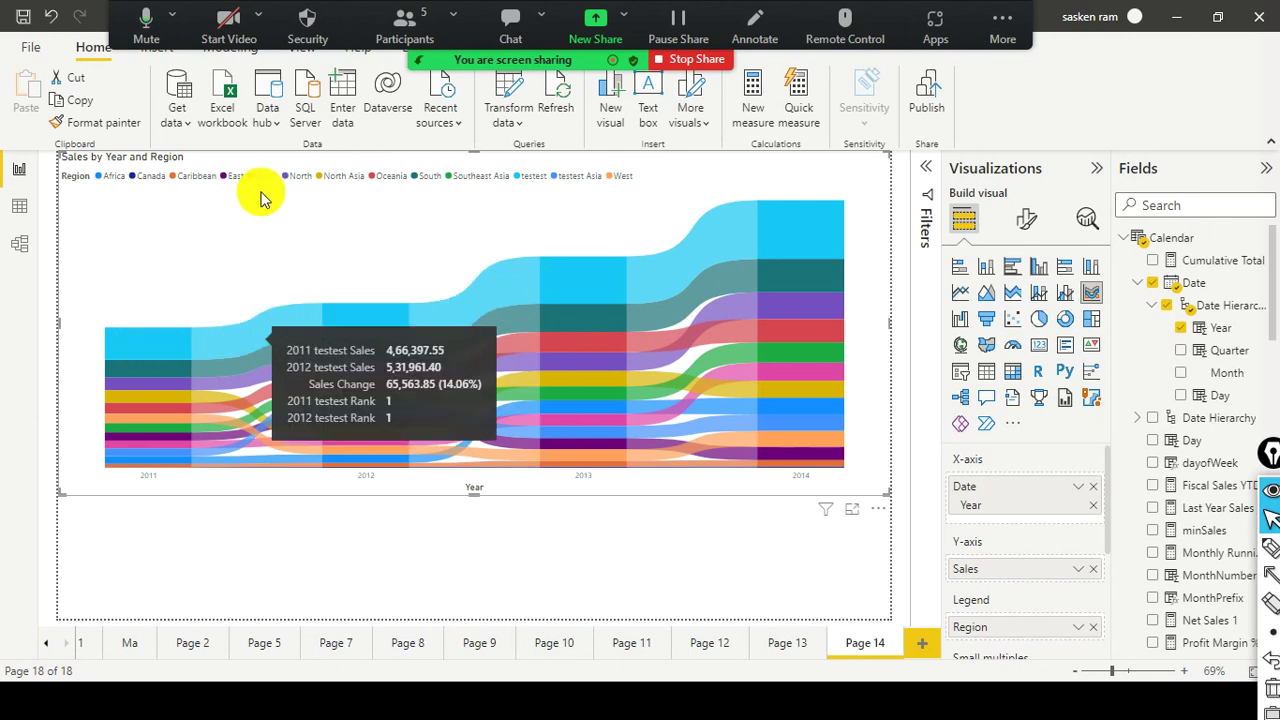
Move the ribbon chart down the page and draw three red arrows pointing at the top ribbon's rises between the years.
{"action": "left_click", "coordinate": [251, 309]}
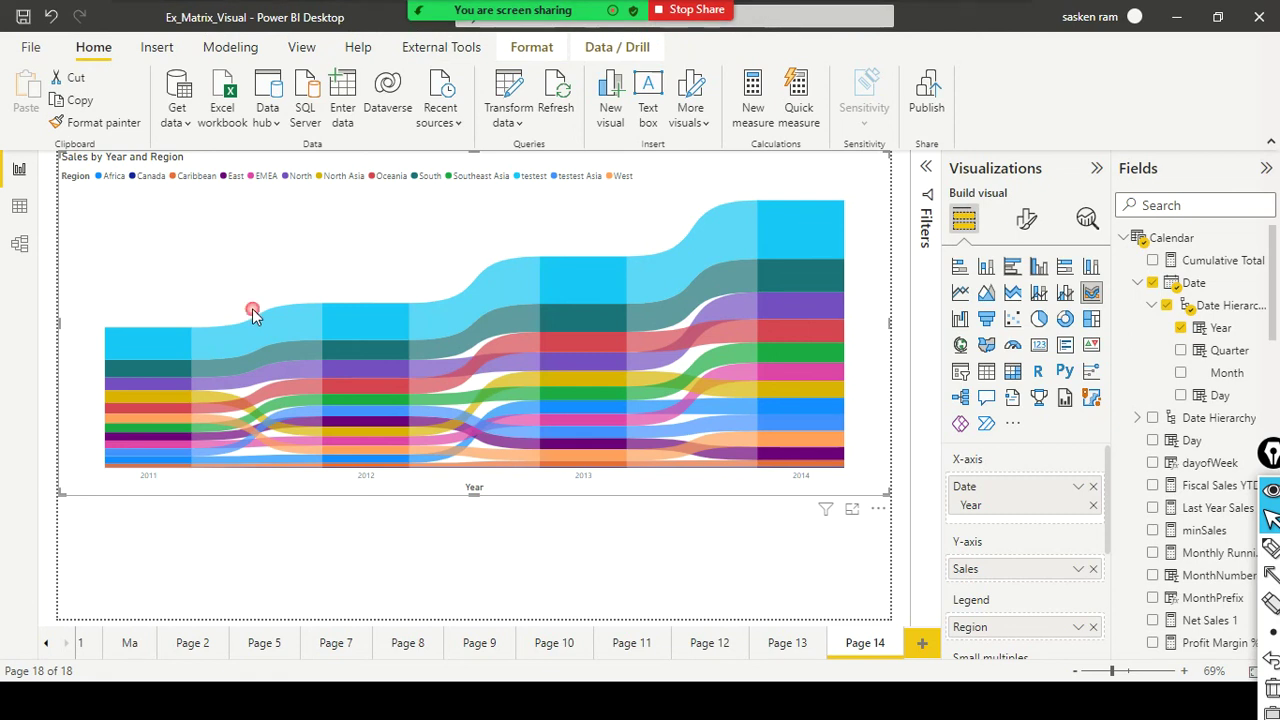
{"action": "left_click_drag", "start_coordinate": [253, 300], "coordinate": [254, 372]}
{"action": "left_click_drag", "start_coordinate": [468, 297], "coordinate": [474, 358]}
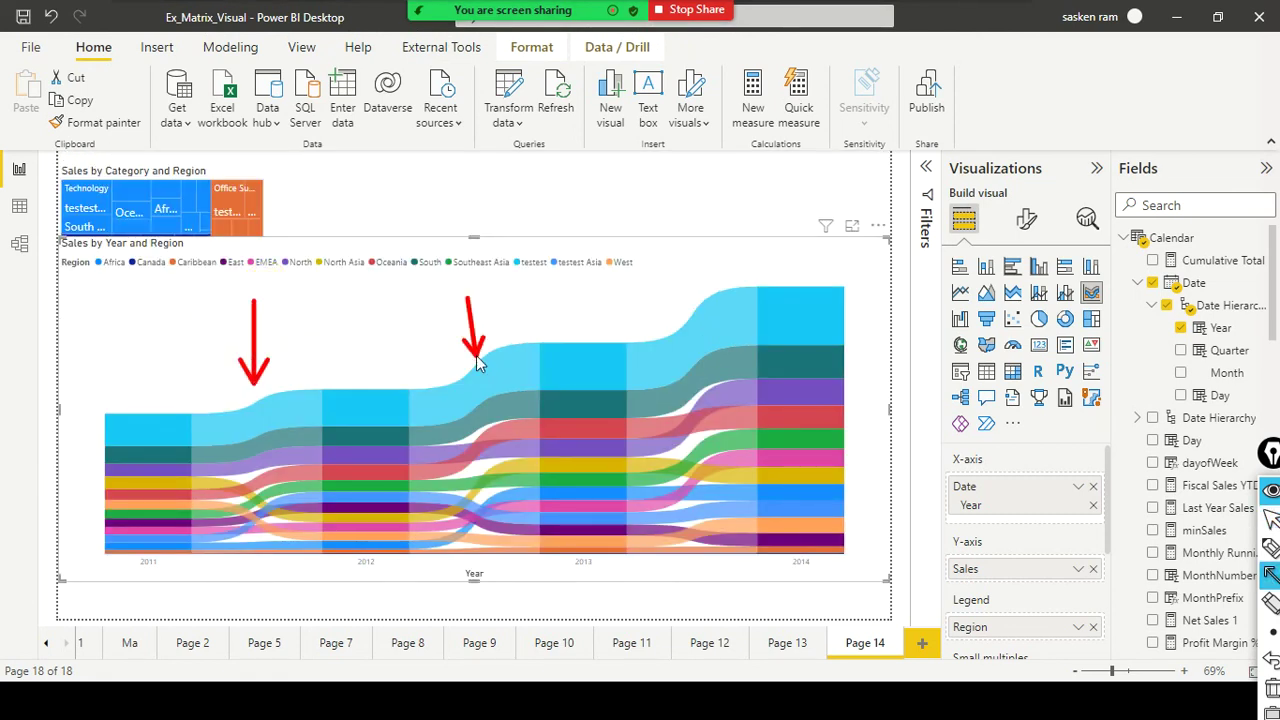
{"action": "left_click_drag", "start_coordinate": [694, 249], "coordinate": [693, 303]}
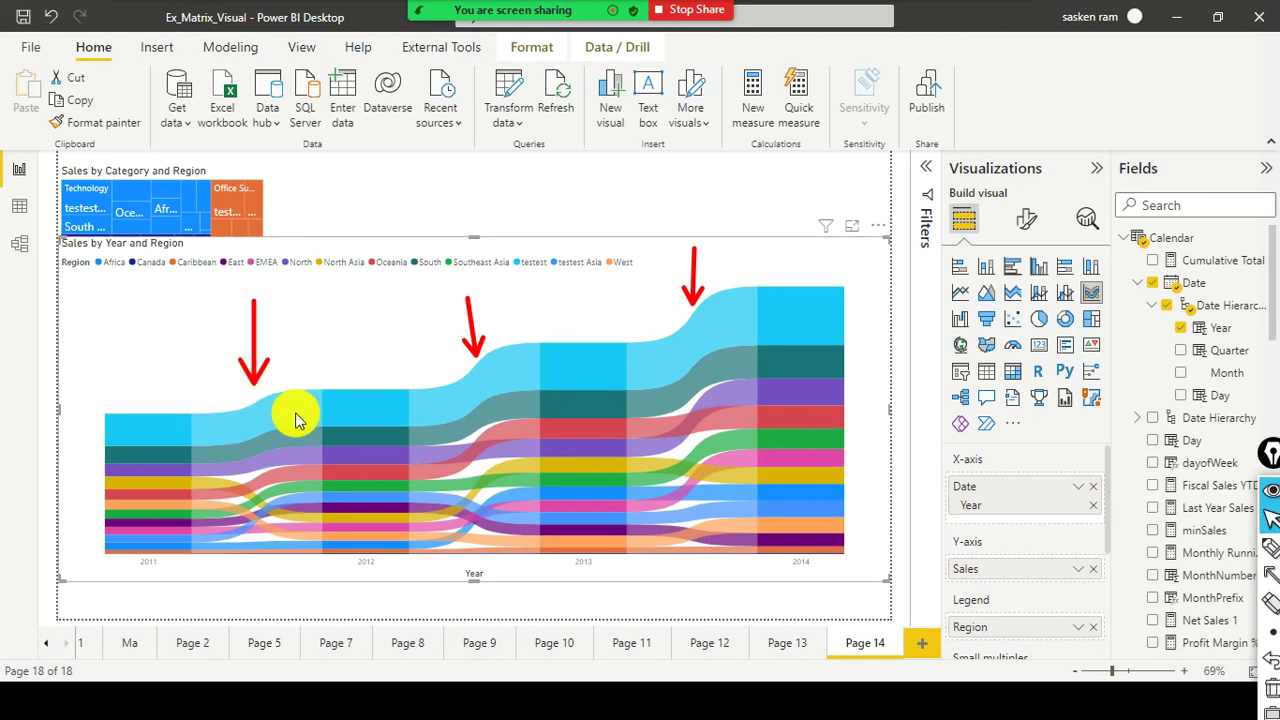
Inspect the West region's 2011 sales and its sales and rank change from 2011 to 2012.
{"action": "mouse_move", "coordinate": [224, 445]}
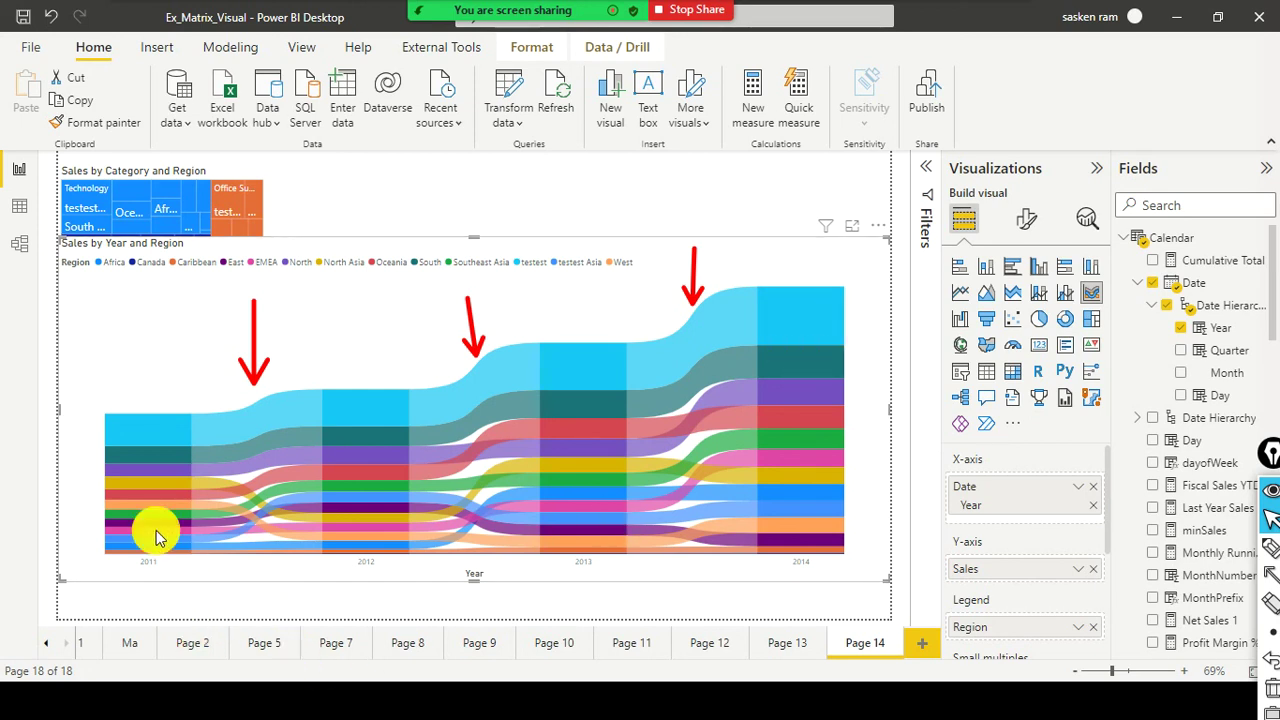
{"action": "mouse_move", "coordinate": [165, 503]}
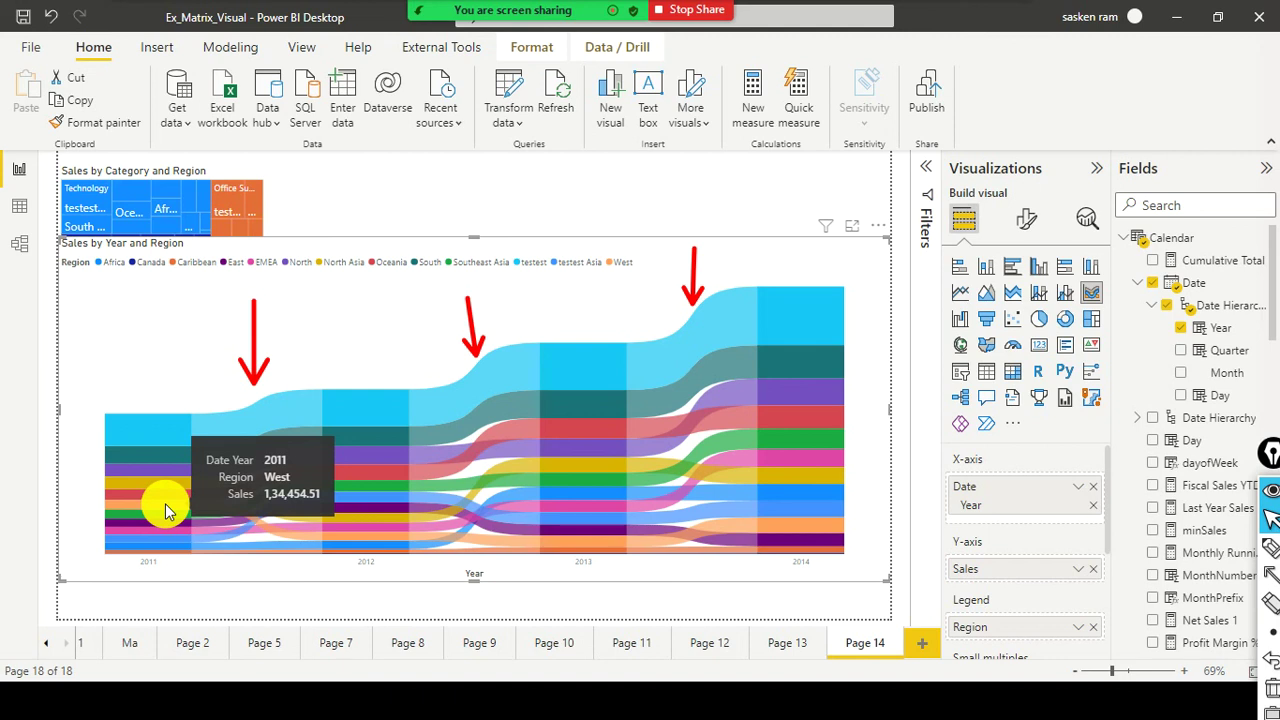
{"action": "mouse_move", "coordinate": [224, 504]}
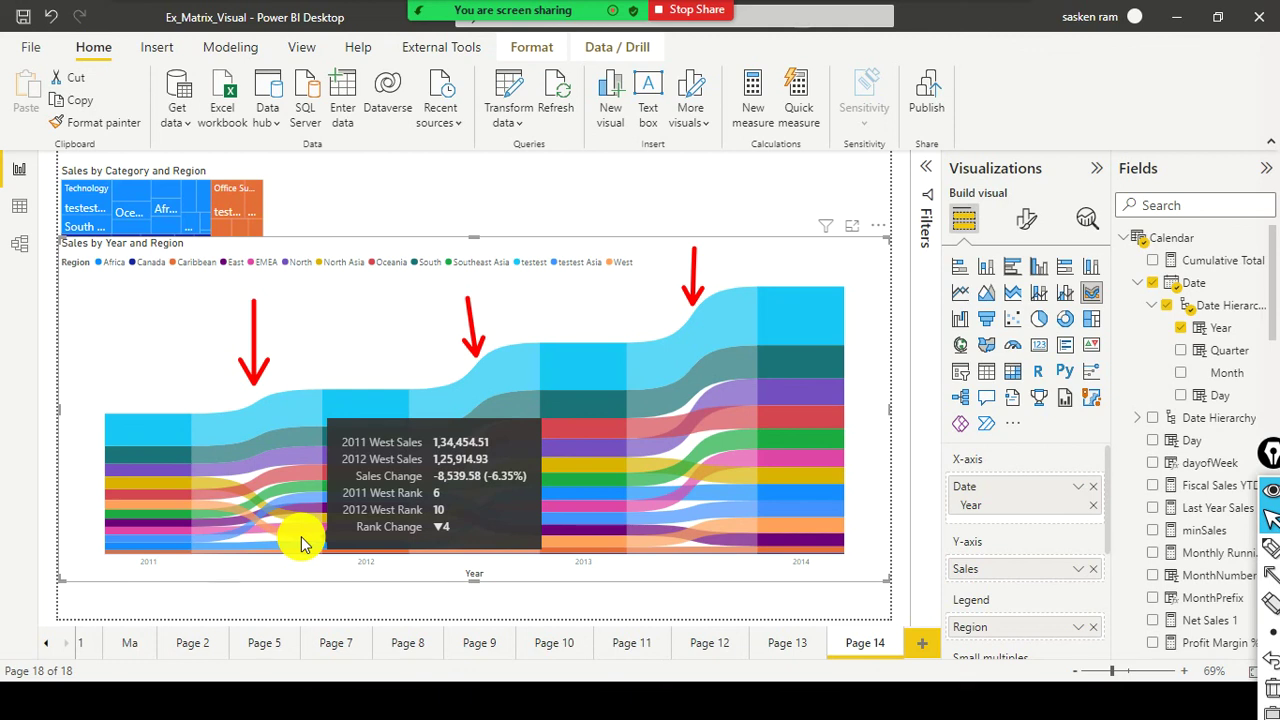
Open the ribbon chart's visual formatting options.
{"action": "left_click", "coordinate": [1028, 220]}
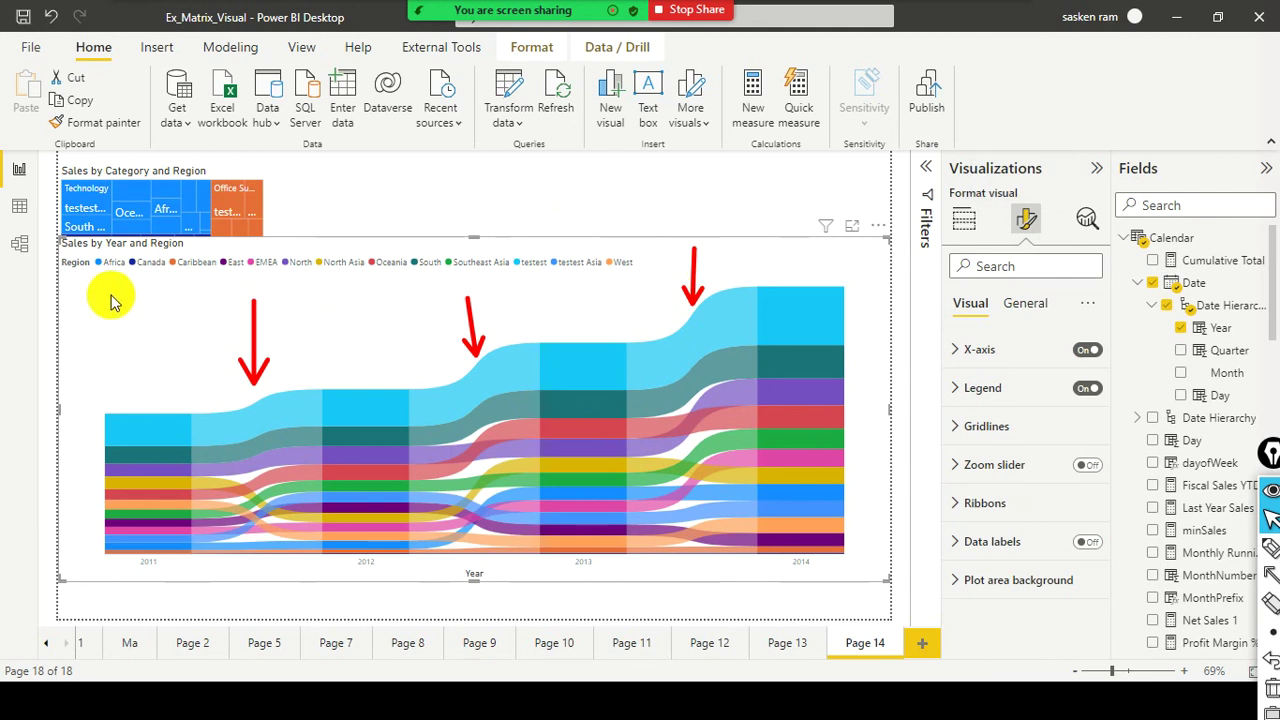